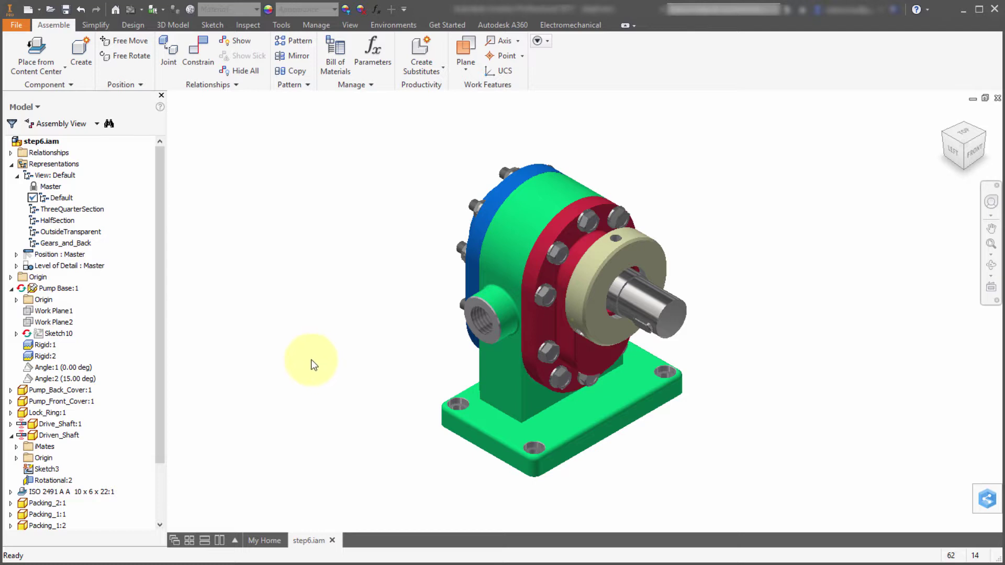
Cycle through the ThreeQuarterSection, HalfSection, OutsideTransparent and Gears_and_Back views, then return to Master
{"action": "double_click", "coordinate": [74, 209]}
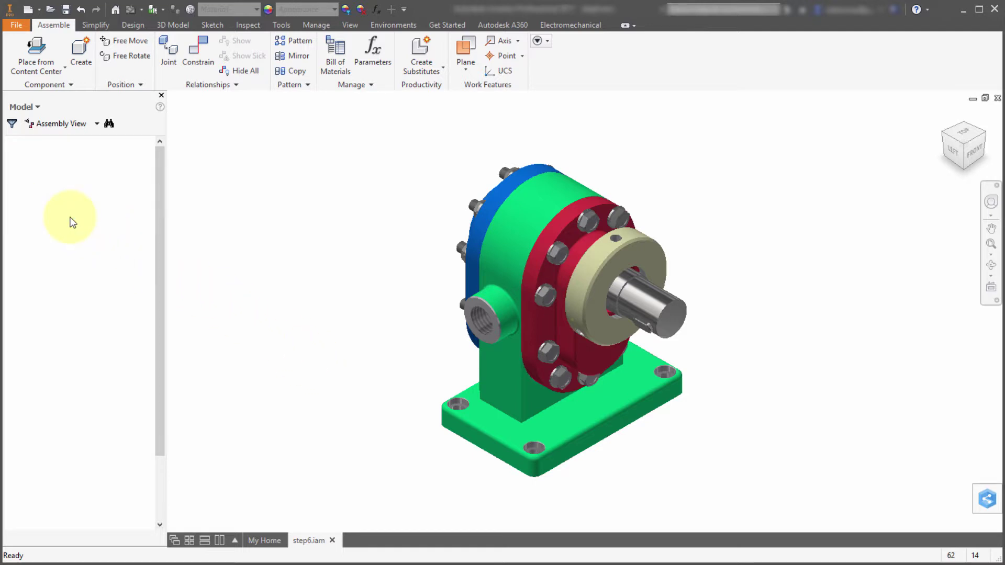
{"action": "double_click", "coordinate": [68, 220]}
{"action": "left_click", "coordinate": [69, 233]}
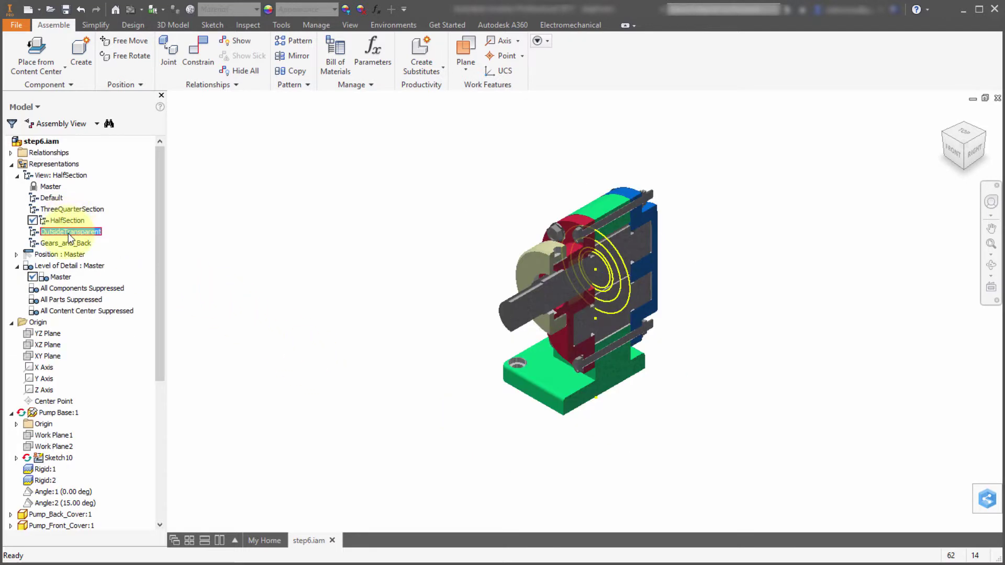
{"action": "double_click", "coordinate": [69, 232]}
{"action": "double_click", "coordinate": [69, 242]}
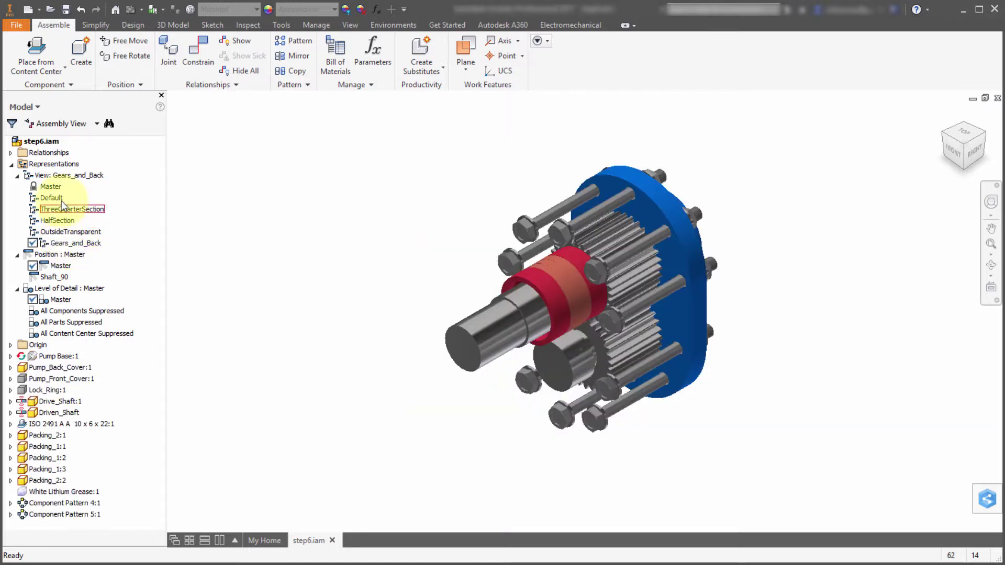
{"action": "double_click", "coordinate": [51, 187]}
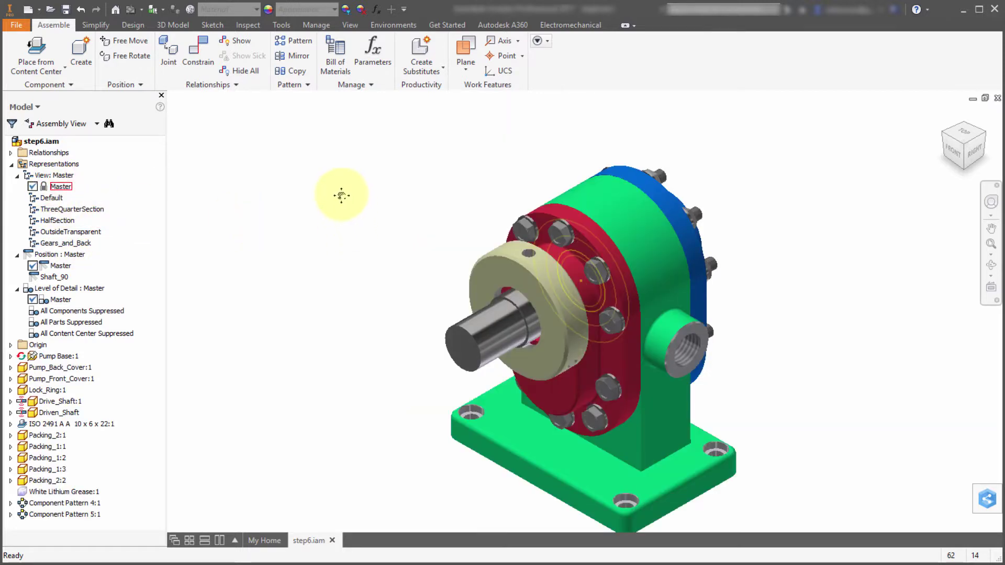
{"action": "middle_click_drag", "start_coordinate": [341, 195], "coordinate": [335, 156]}
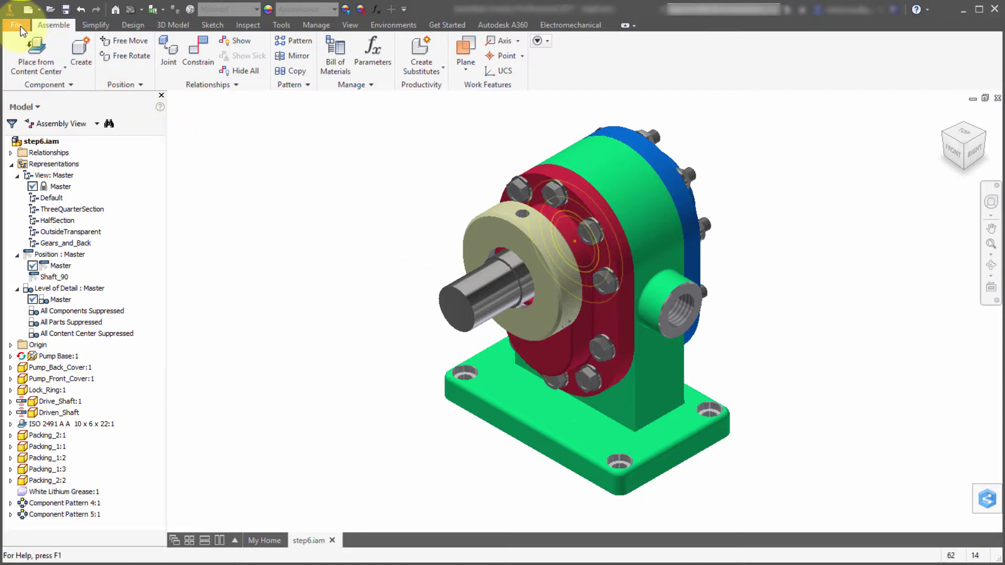
Start exporting the assembly through File > Export > 3D PDF
{"action": "left_click", "coordinate": [10, 9]}
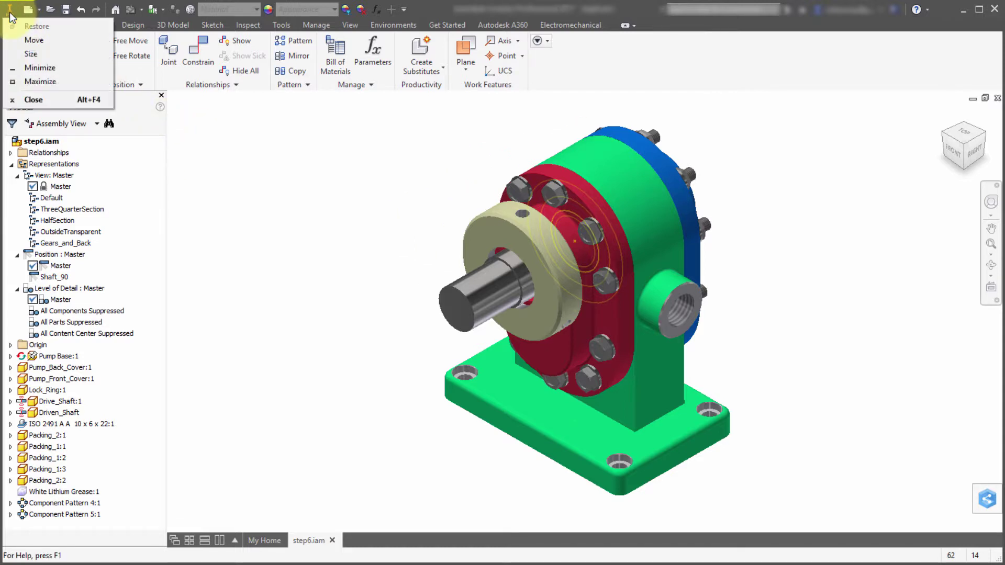
{"action": "left_click", "coordinate": [331, 207]}
{"action": "left_click", "coordinate": [17, 21]}
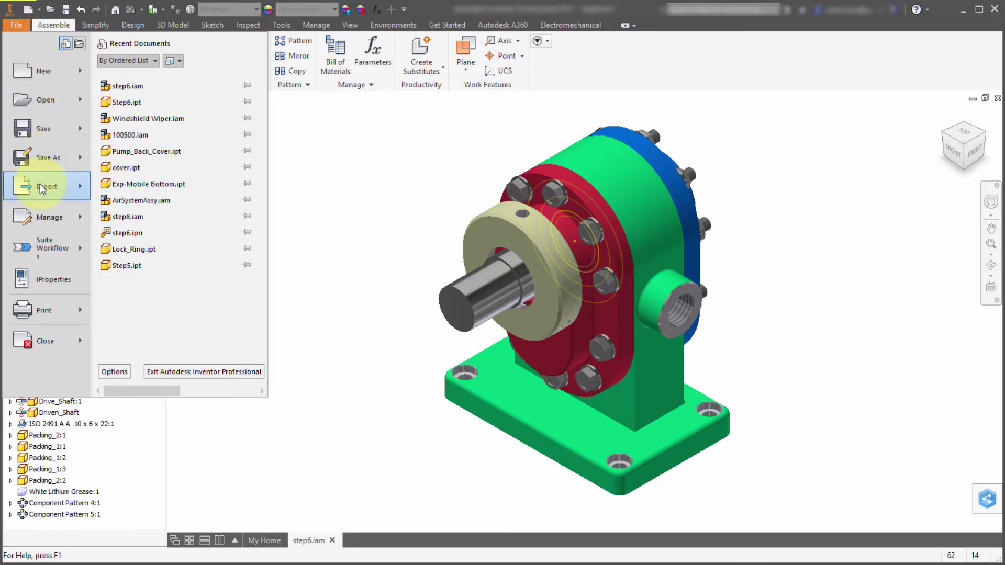
{"action": "mouse_move", "coordinate": [39, 184]}
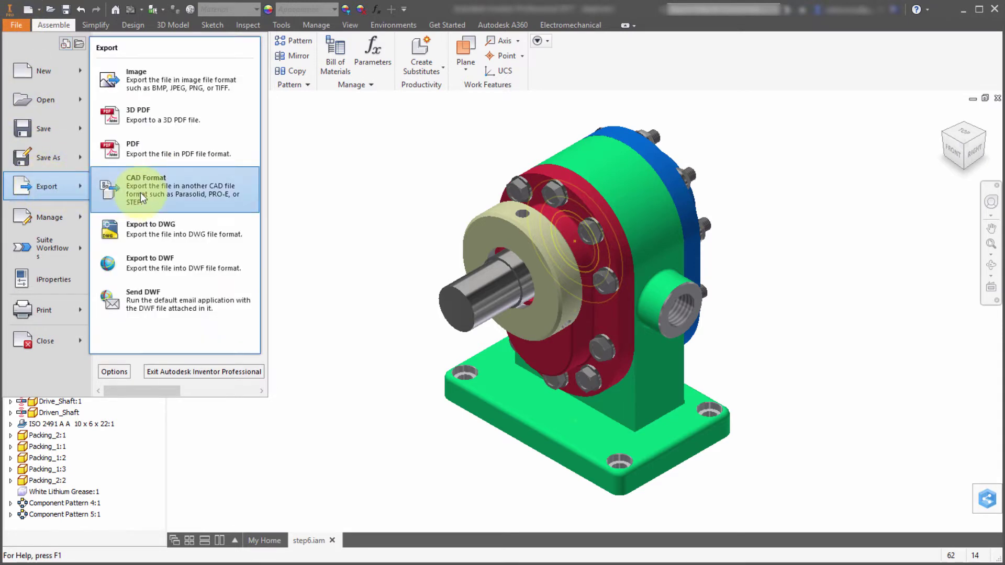
{"action": "left_click", "coordinate": [139, 118]}
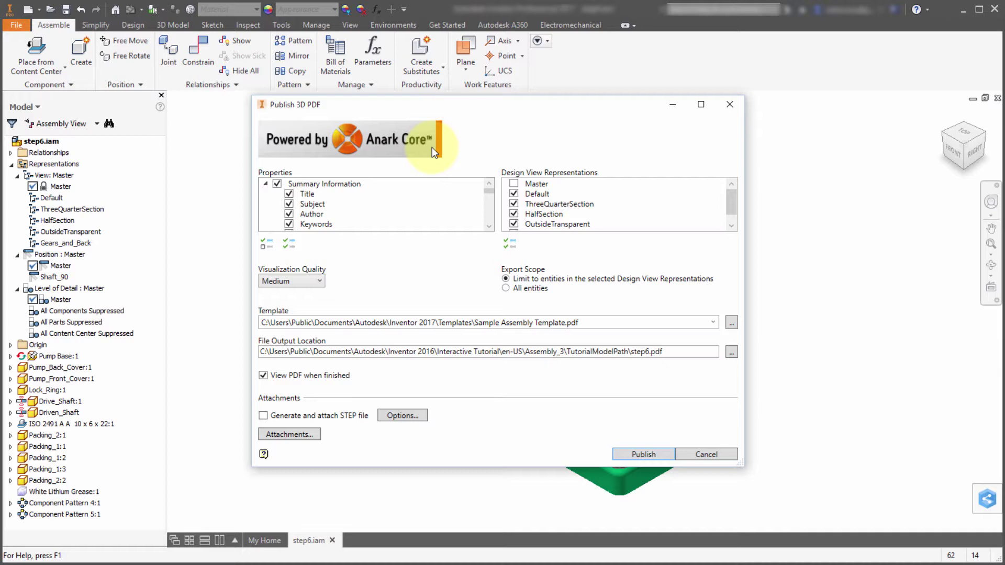
Include all properties in the 3D PDF export
{"action": "left_click", "coordinate": [291, 244]}
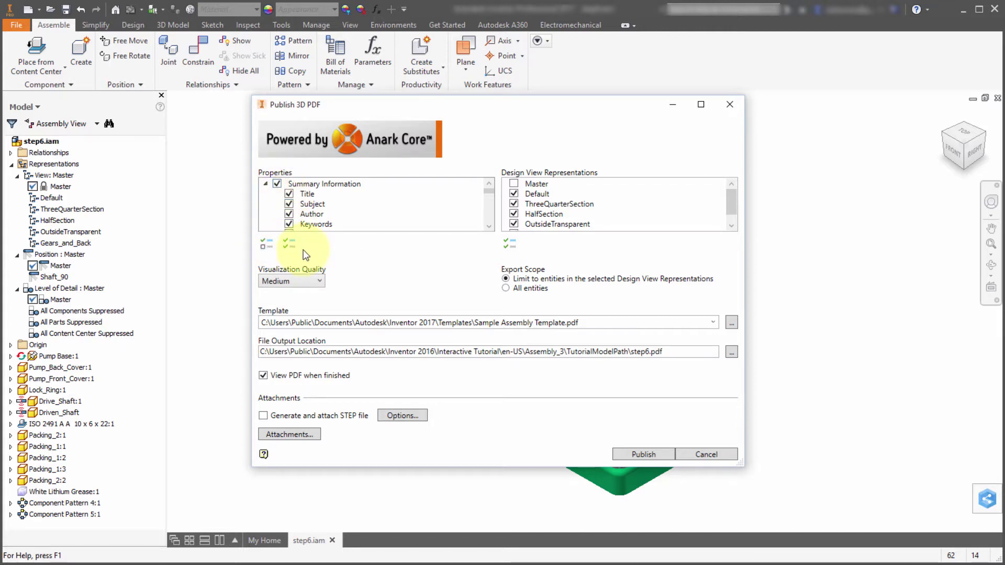
{"action": "left_click", "coordinate": [269, 246]}
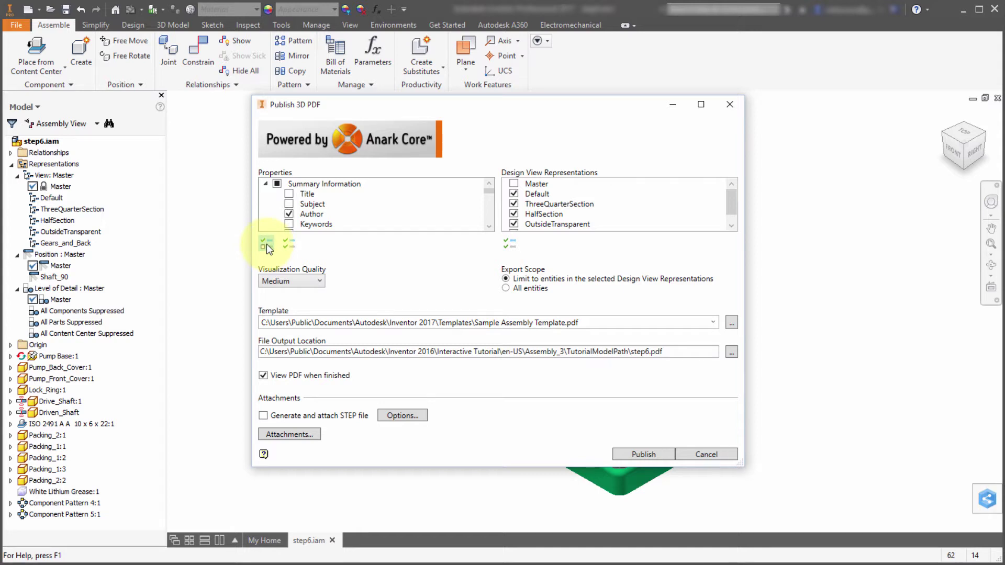
{"action": "left_click", "coordinate": [288, 244]}
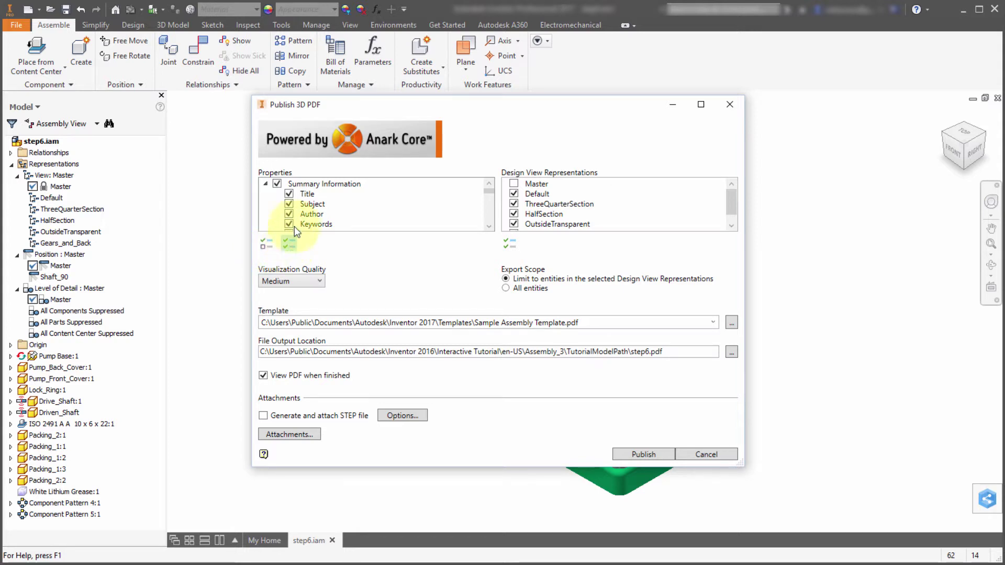
Select all design view representations for export, including OutsideTransparent
{"action": "scroll", "coordinate": [361, 204], "scroll_direction": "down", "scroll_amount": 3}
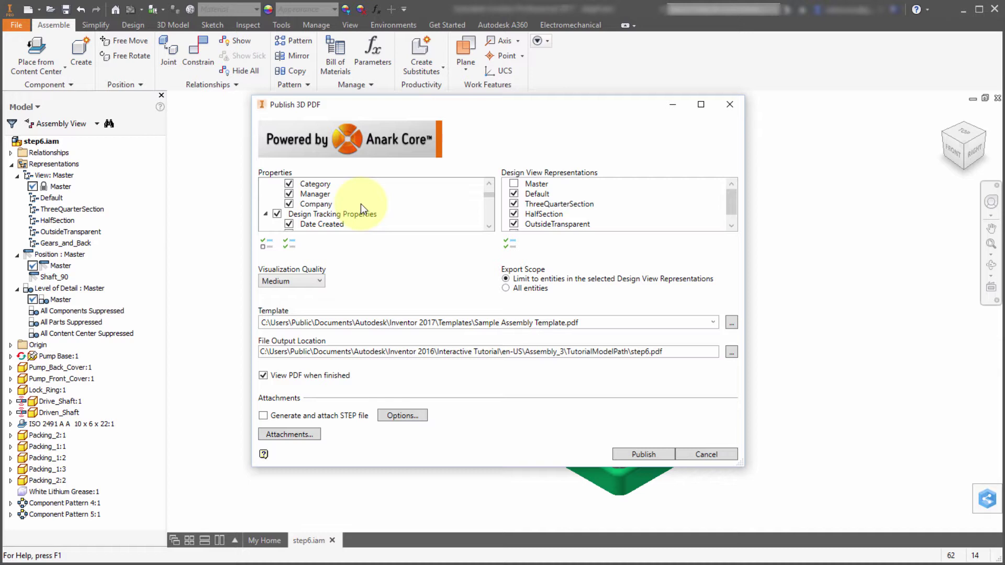
{"action": "scroll", "coordinate": [354, 204], "scroll_direction": "up", "scroll_amount": 2}
{"action": "scroll", "coordinate": [345, 204], "scroll_direction": "down", "scroll_amount": 1}
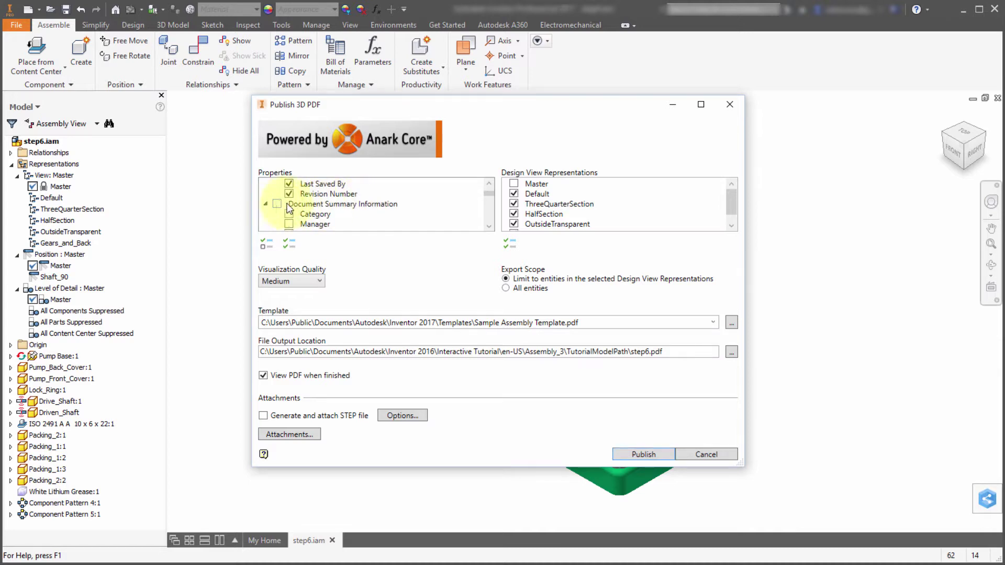
{"action": "scroll", "coordinate": [360, 212], "scroll_direction": "down", "scroll_amount": 4}
{"action": "scroll", "coordinate": [360, 211], "scroll_direction": "down", "scroll_amount": 10}
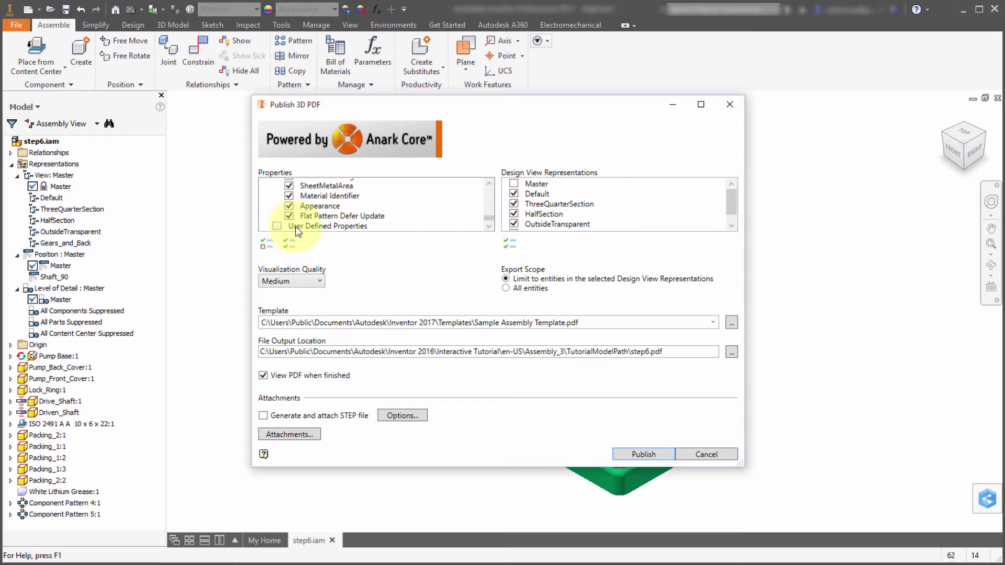
{"action": "scroll", "coordinate": [348, 227], "scroll_direction": "up", "scroll_amount": 2}
{"action": "scroll", "coordinate": [348, 226], "scroll_direction": "up", "scroll_amount": 2}
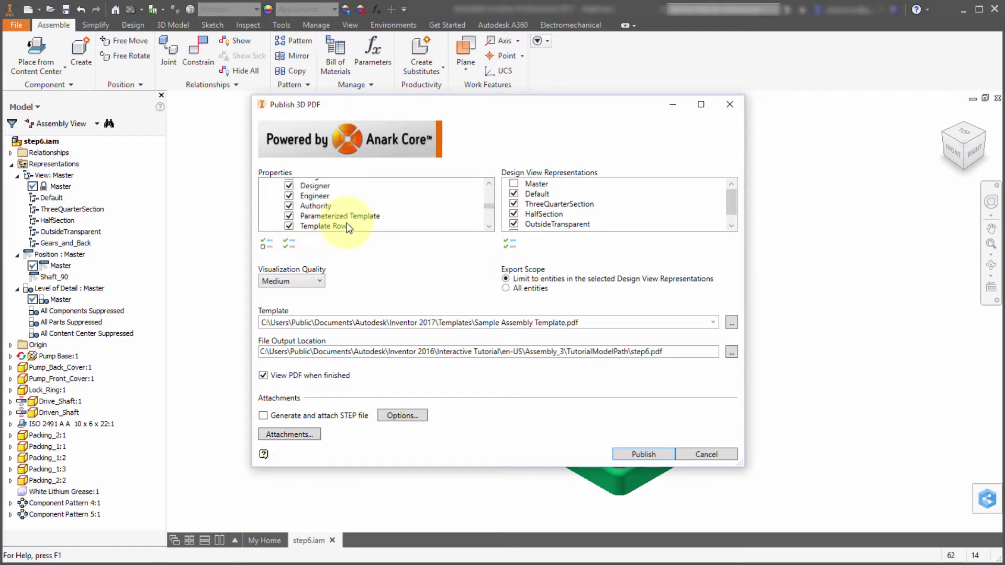
{"action": "scroll", "coordinate": [348, 227], "scroll_direction": "up", "scroll_amount": 6}
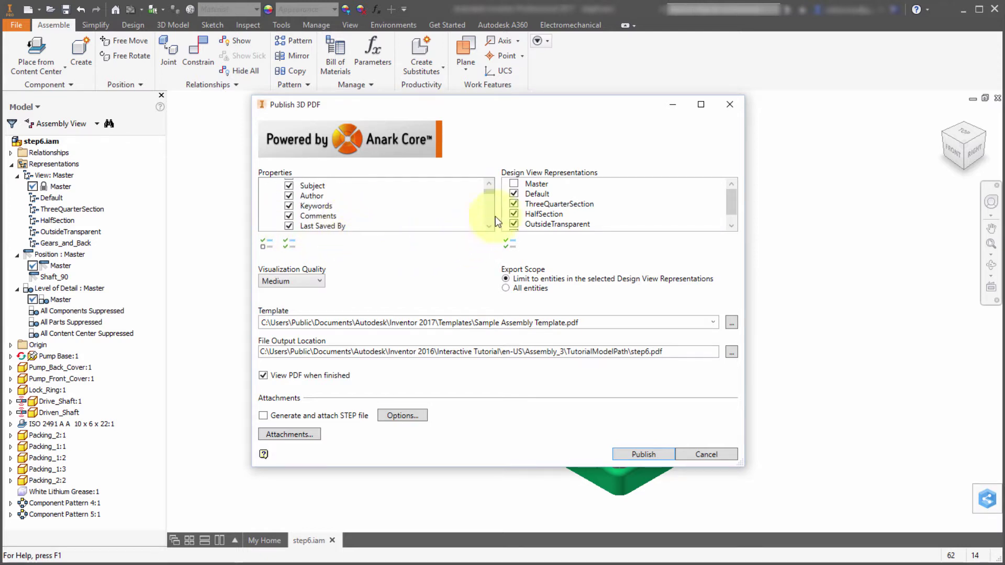
{"action": "scroll", "coordinate": [590, 192], "scroll_direction": "down", "scroll_amount": 1}
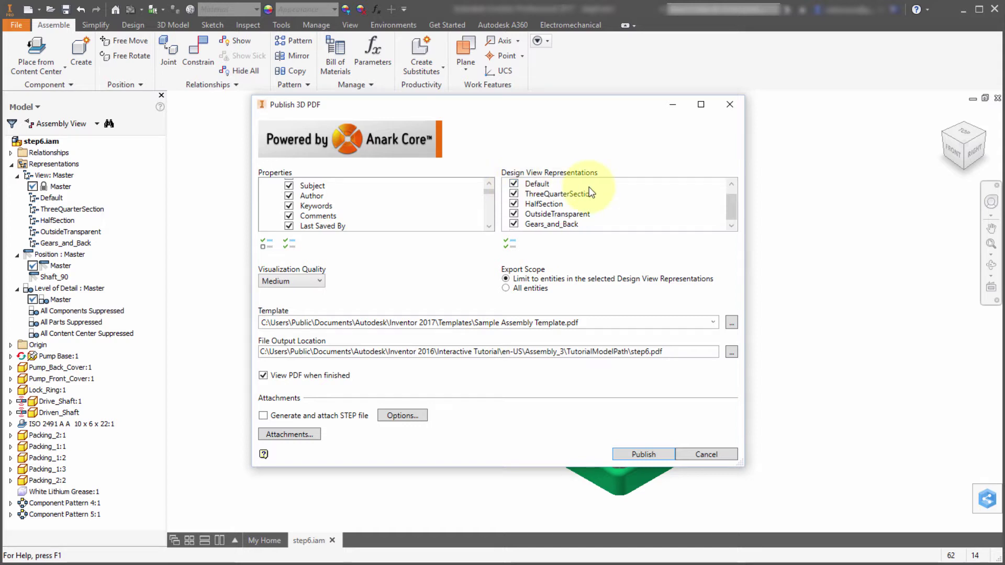
{"action": "scroll", "coordinate": [590, 193], "scroll_direction": "up", "scroll_amount": 1}
{"action": "scroll", "coordinate": [590, 192], "scroll_direction": "down", "scroll_amount": 1}
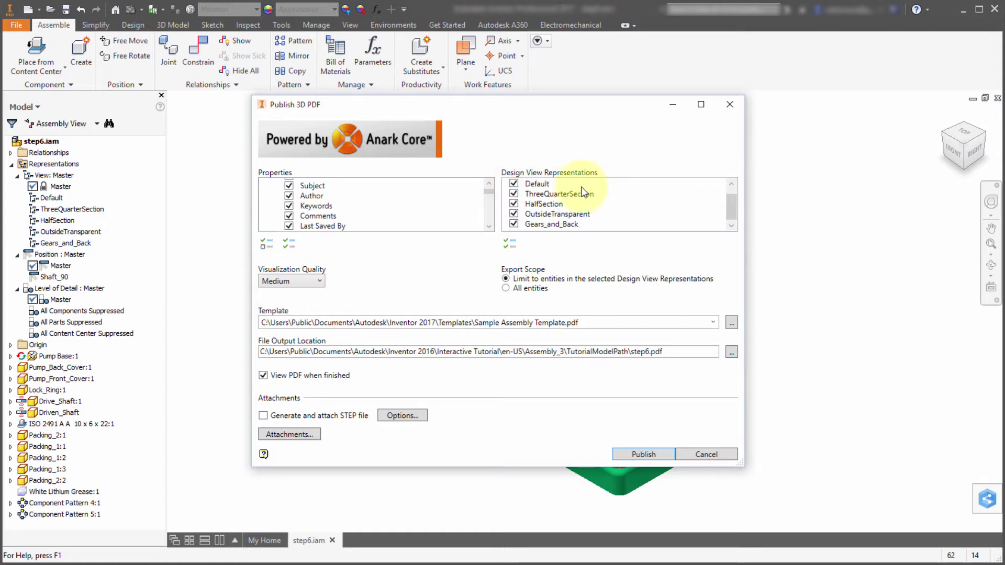
{"action": "left_click", "coordinate": [512, 245]}
{"action": "left_click", "coordinate": [512, 244]}
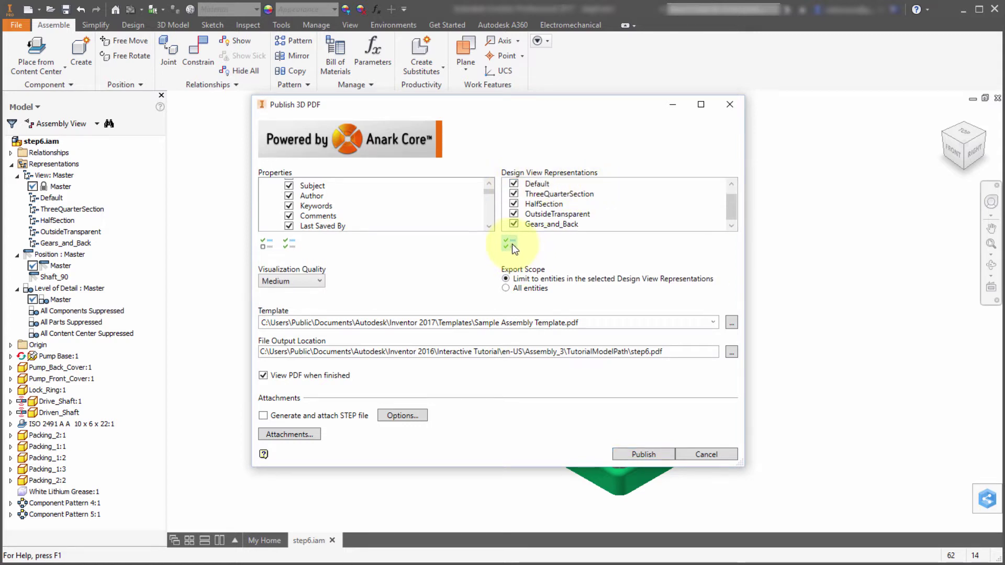
{"action": "left_click", "coordinate": [513, 213]}
{"action": "left_click", "coordinate": [281, 280]}
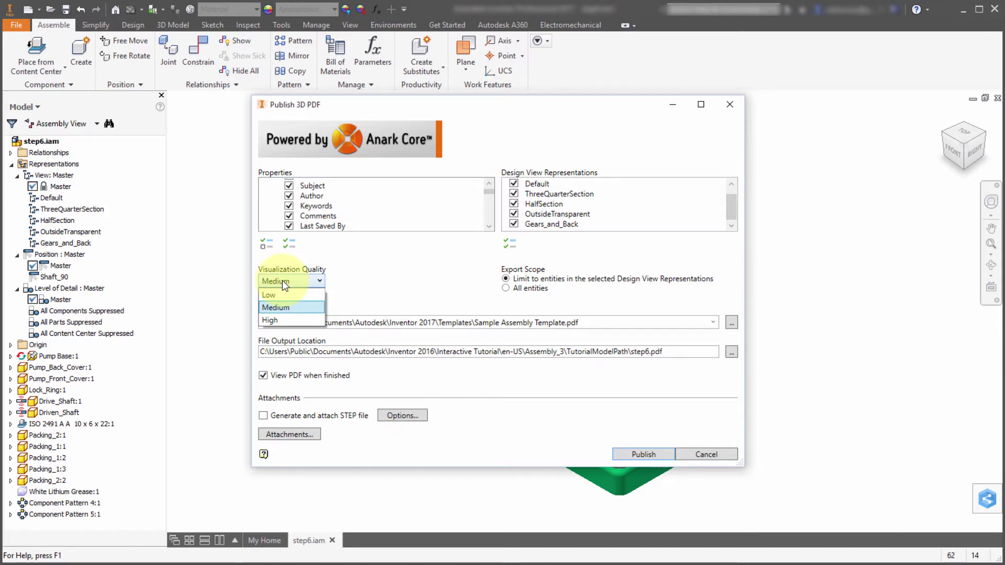
{"action": "left_click", "coordinate": [420, 281]}
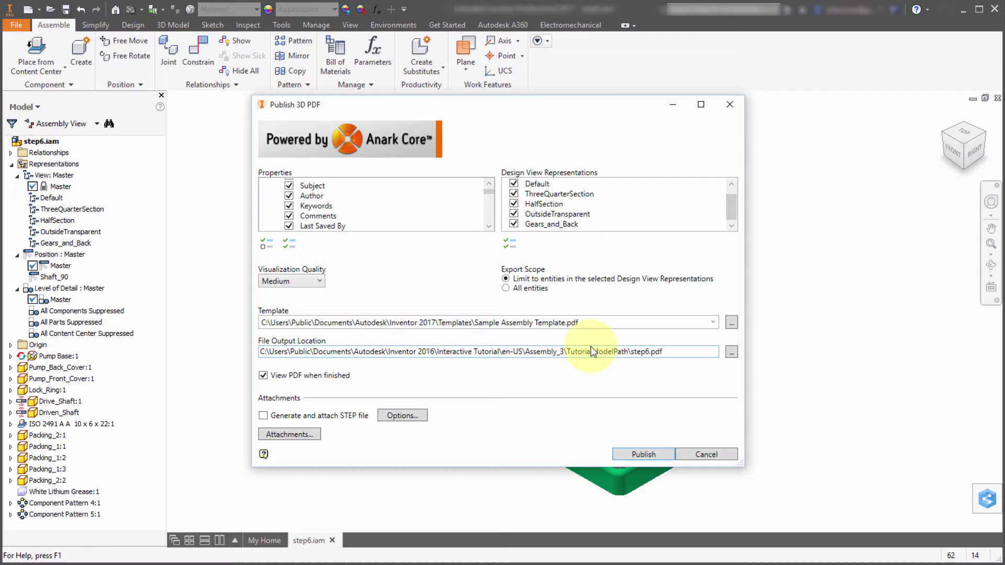
Check the Template list, then browse for a PDF template and cancel, keeping the current one
{"action": "left_click", "coordinate": [713, 323]}
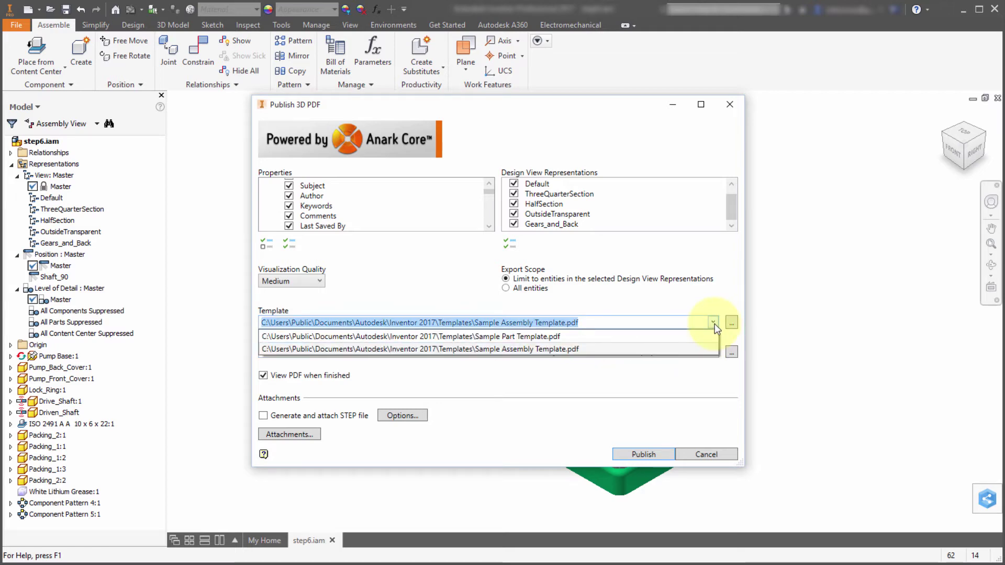
{"action": "left_click", "coordinate": [664, 306]}
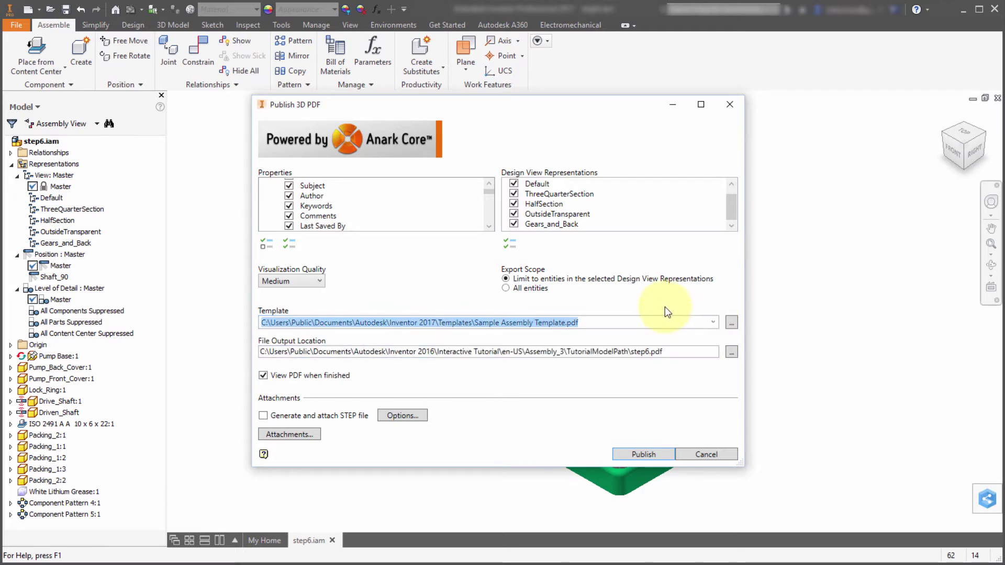
{"action": "left_click", "coordinate": [731, 324]}
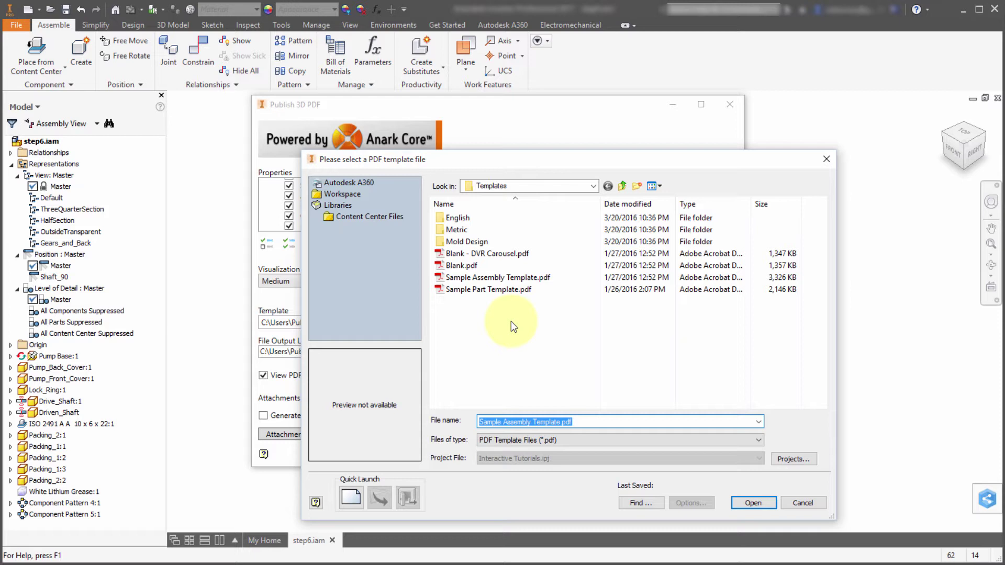
{"action": "left_click", "coordinate": [807, 505]}
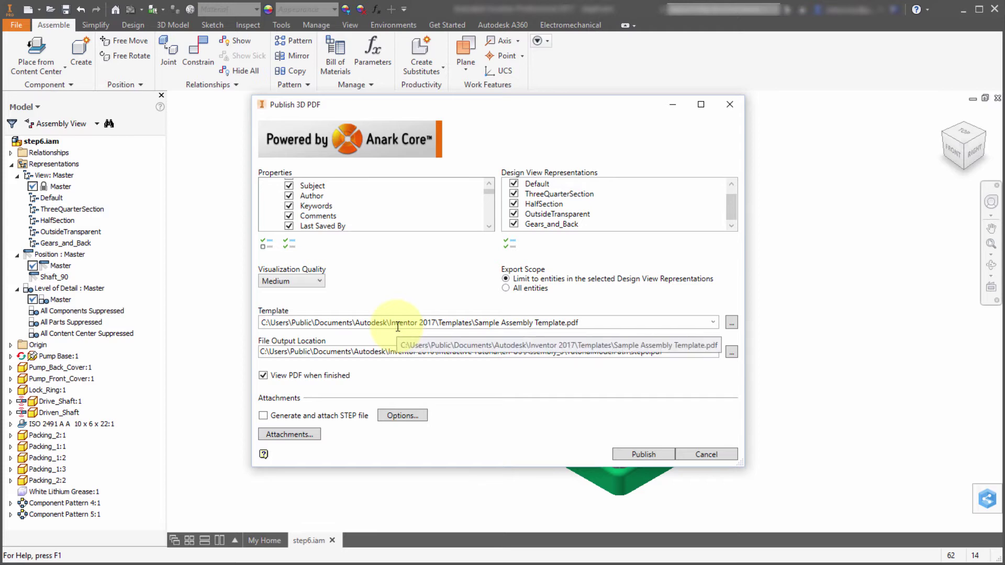
Publish the assembly to step6.pdf using Sample Assembly Template.pdf
{"action": "left_click", "coordinate": [652, 454]}
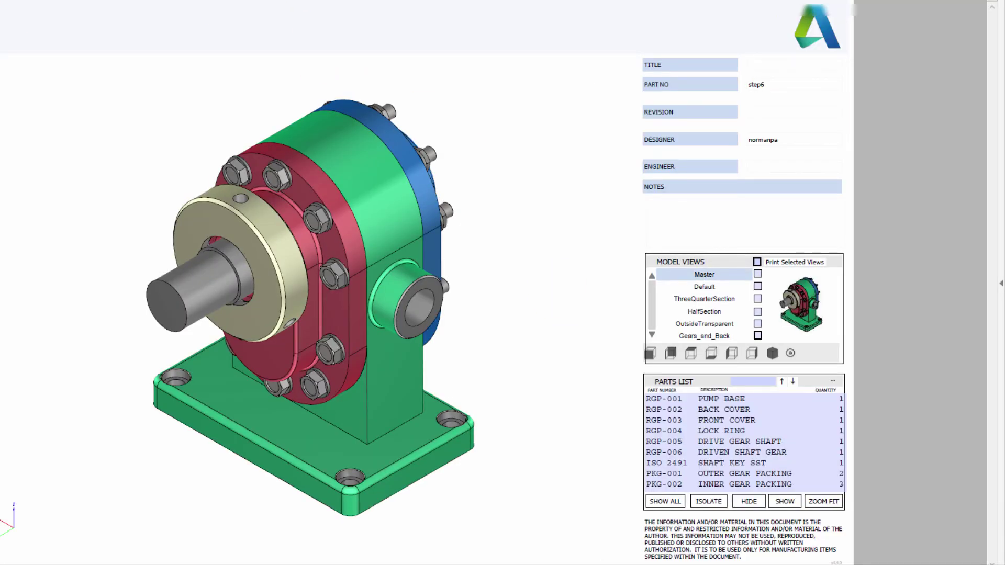
Exit full screen, zoom in, and step through the Default, ThreeQuarterSection, HalfSection and OutsideTransparent views
{"action": "key", "text": "Escape"}
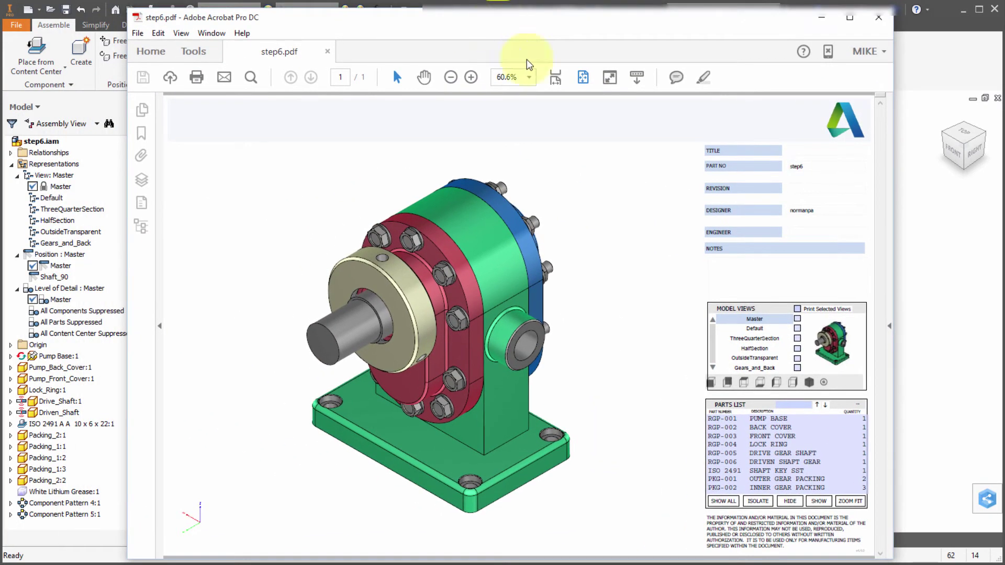
{"action": "mouse_move", "coordinate": [595, 152]}
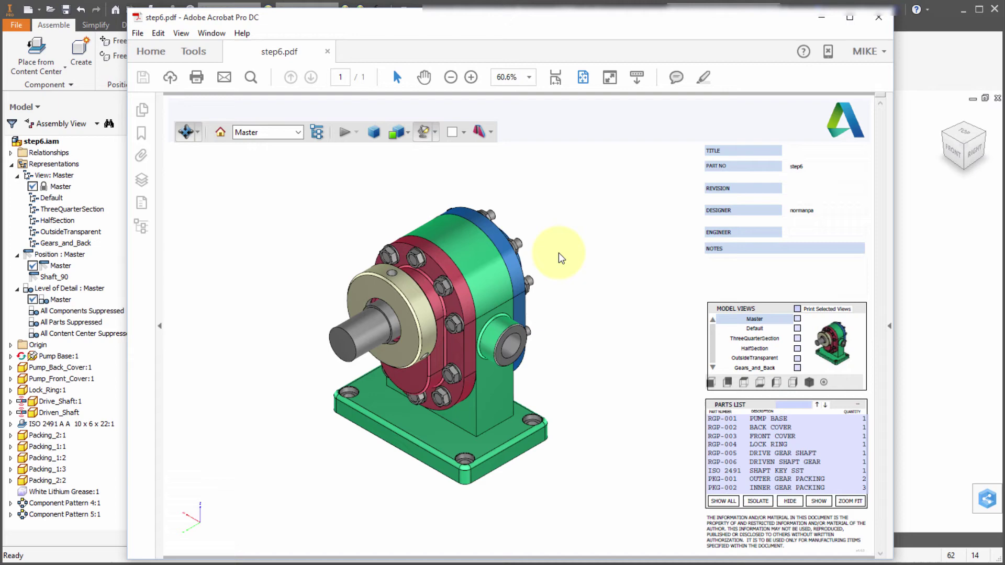
{"action": "scroll", "coordinate": [560, 255], "scroll_direction": "up", "scroll_amount": 2}
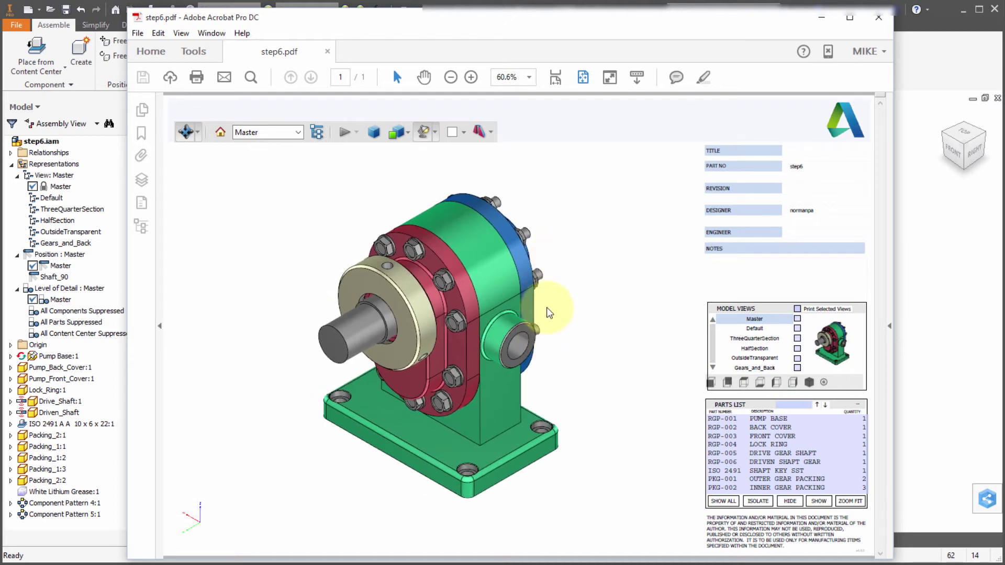
{"action": "scroll", "coordinate": [549, 313], "scroll_direction": "up", "scroll_amount": 3}
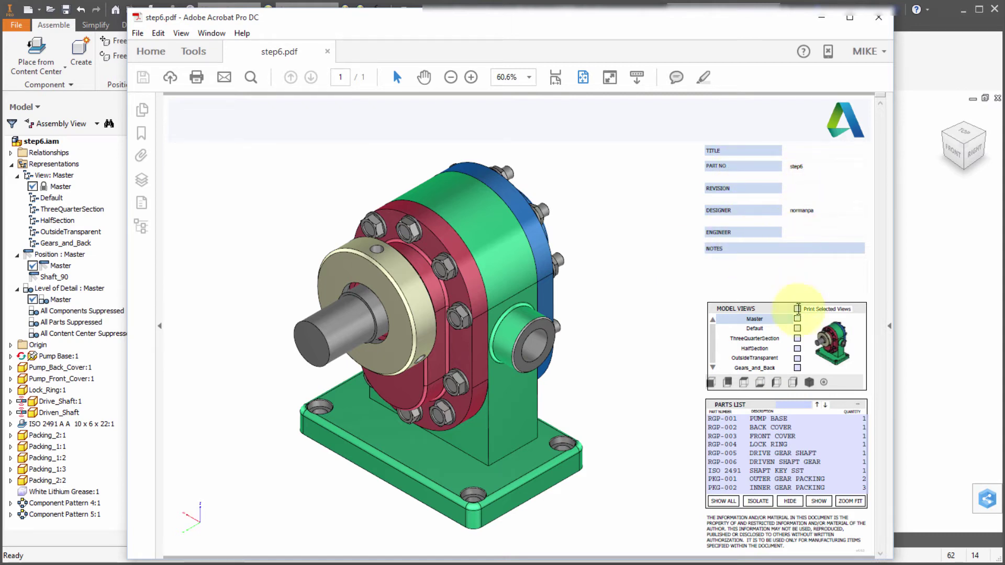
{"action": "left_click", "coordinate": [756, 329]}
{"action": "left_click", "coordinate": [758, 339]}
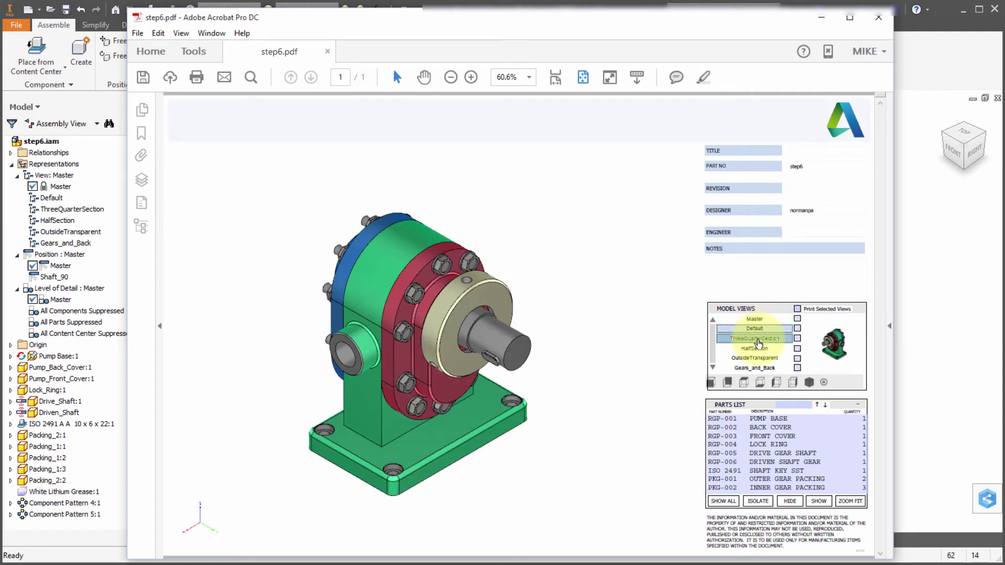
{"action": "left_click", "coordinate": [752, 349]}
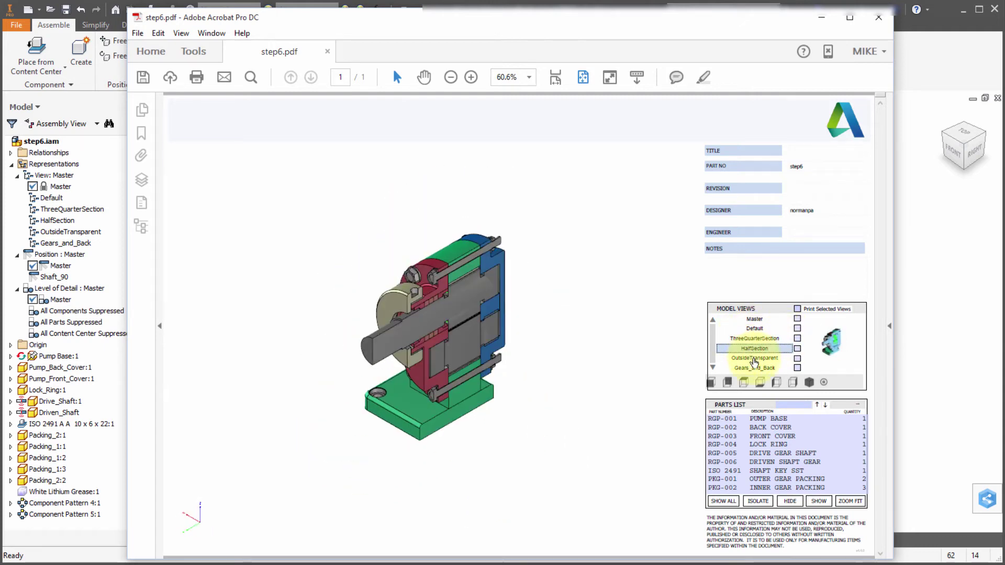
{"action": "left_click", "coordinate": [754, 359]}
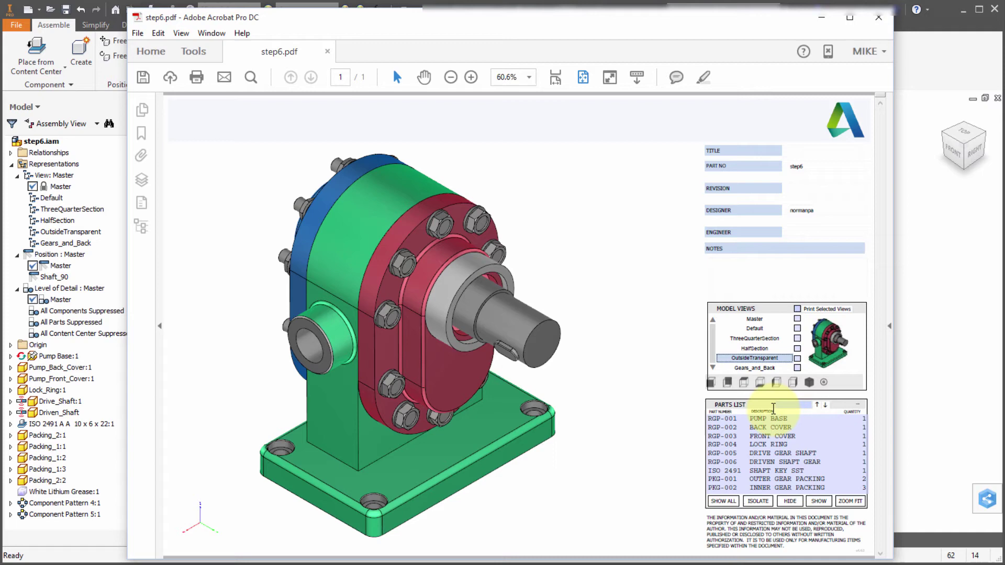
Highlight FRONT COVER, LOCK RING, ISO 2491 SHAFT KEY, then OUTER GEAR PACKING from the Parts List
{"action": "left_click", "coordinate": [759, 437]}
{"action": "left_click", "coordinate": [759, 444]}
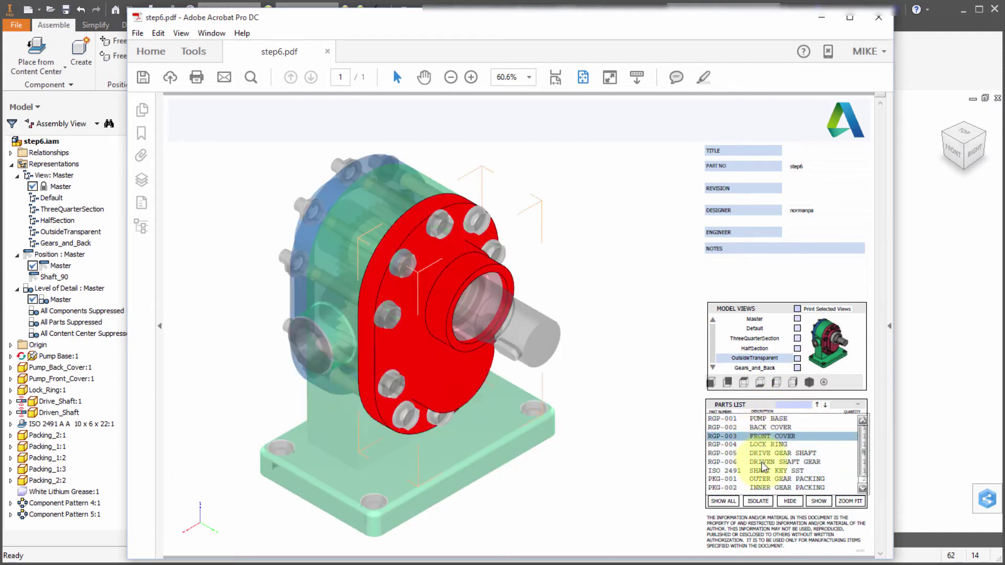
{"action": "left_click", "coordinate": [764, 470]}
{"action": "left_click", "coordinate": [763, 481]}
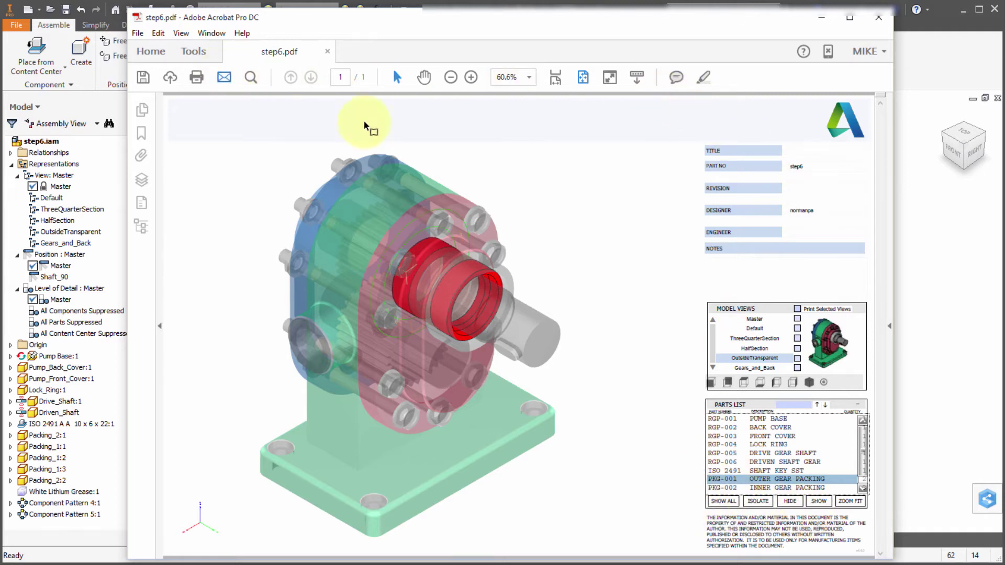
{"action": "mouse_move", "coordinate": [365, 126]}
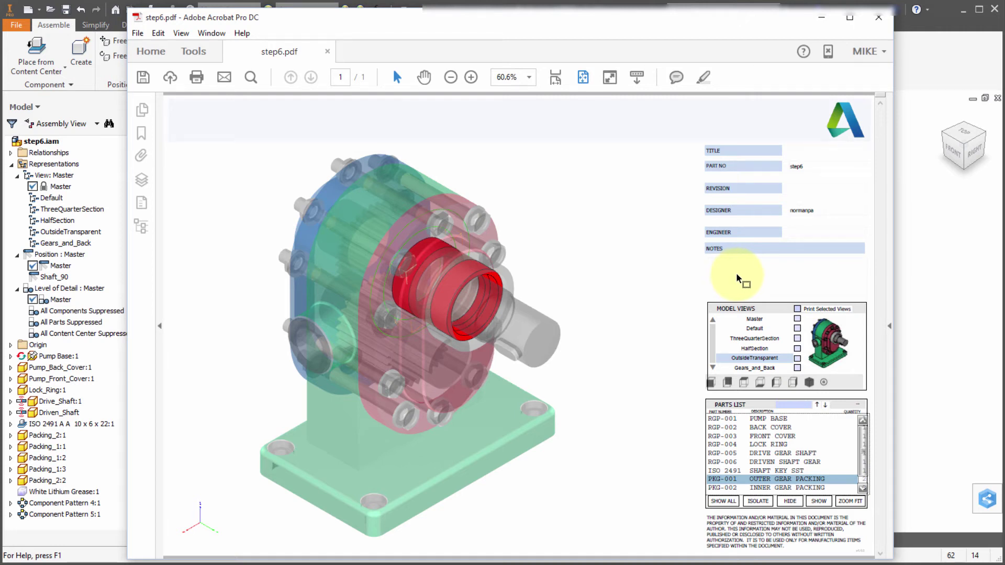
Restore normal part display and spin the pump to a new angle
{"action": "mouse_move", "coordinate": [347, 168]}
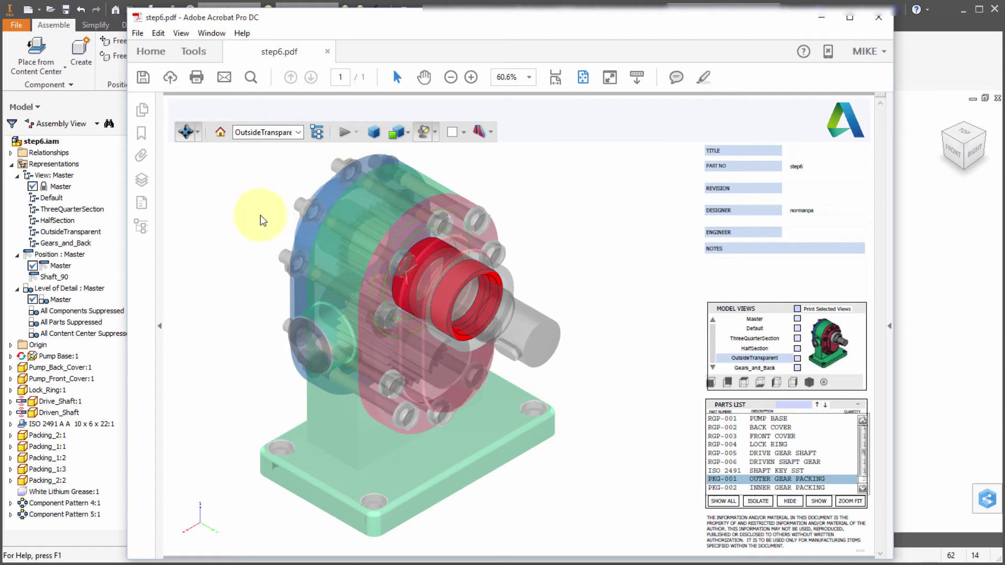
{"action": "left_click", "coordinate": [723, 501]}
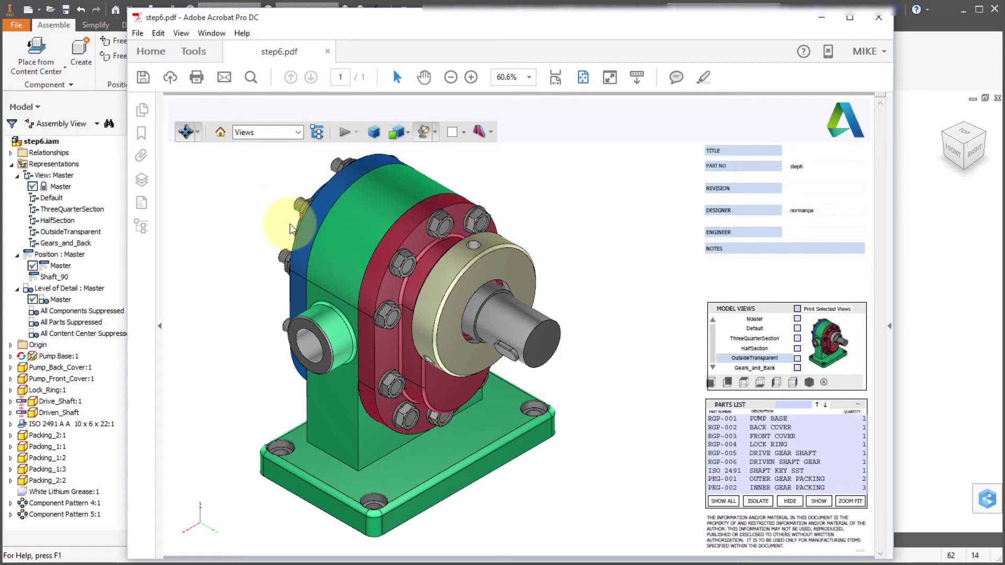
{"action": "left_click_drag", "start_coordinate": [285, 217], "coordinate": [320, 225]}
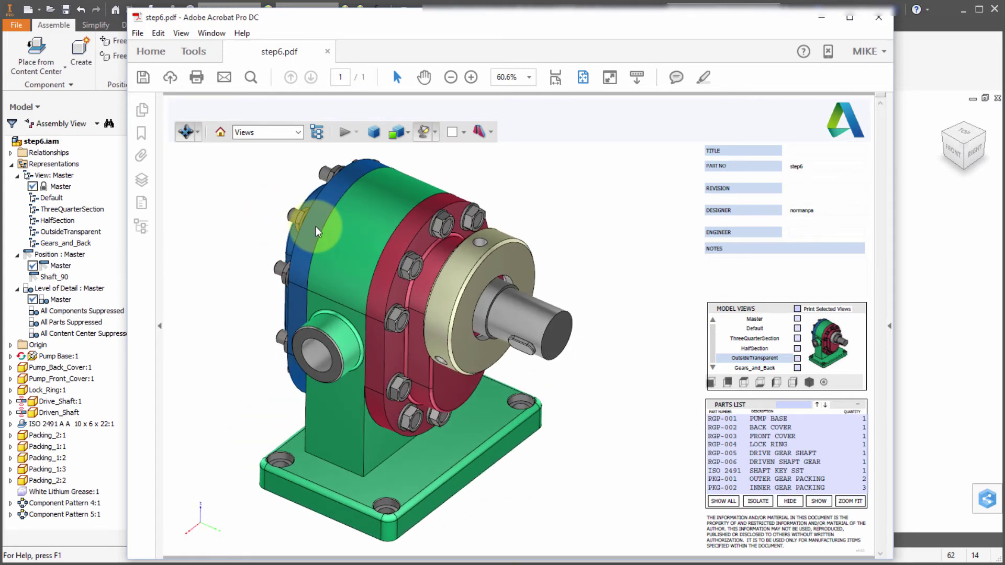
{"action": "left_click", "coordinate": [198, 133]}
{"action": "left_click", "coordinate": [217, 174]}
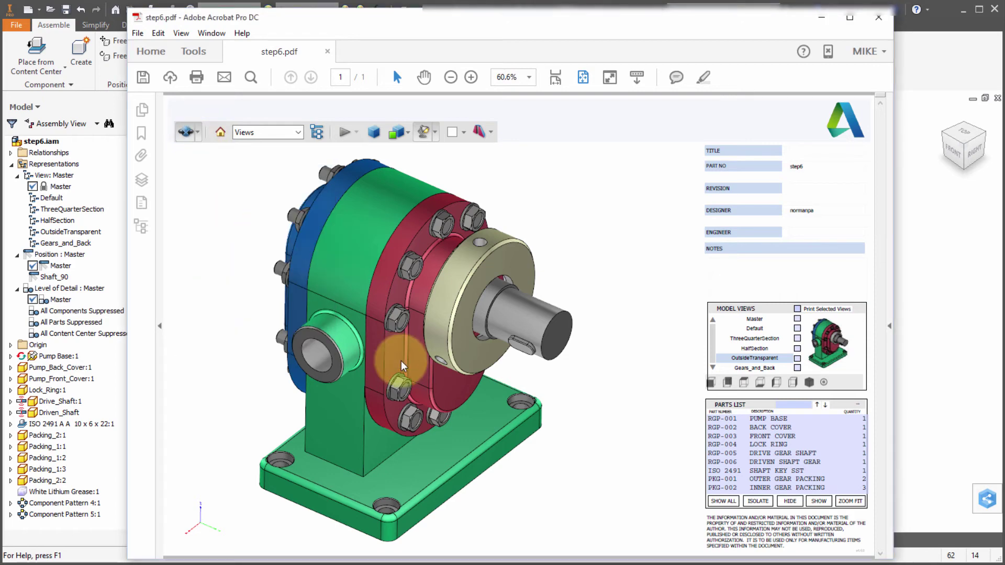
{"action": "left_click_drag", "start_coordinate": [402, 367], "coordinate": [306, 203]}
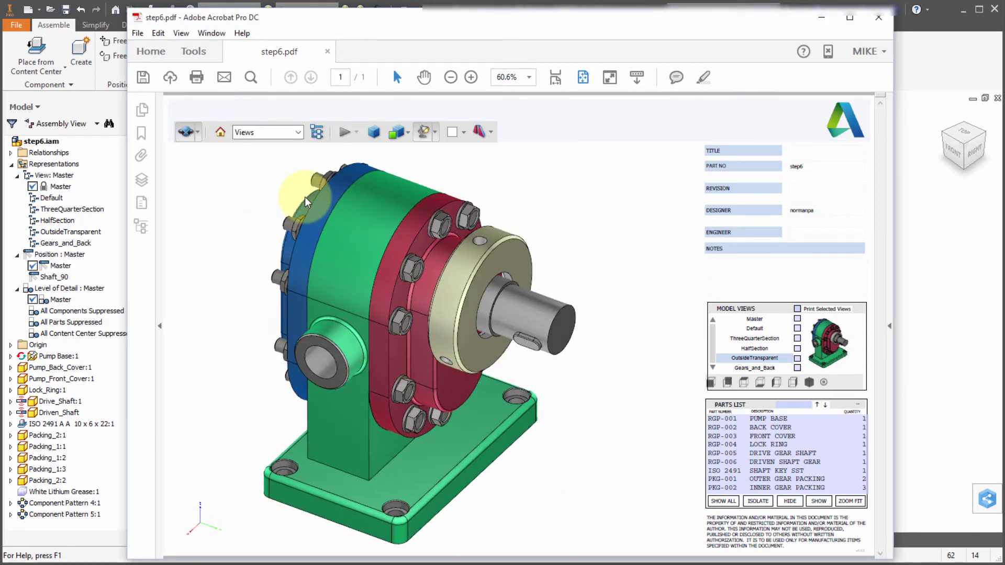
Measure from the port centre to the shaft end (167.92 mm)
{"action": "left_click", "coordinate": [199, 134]}
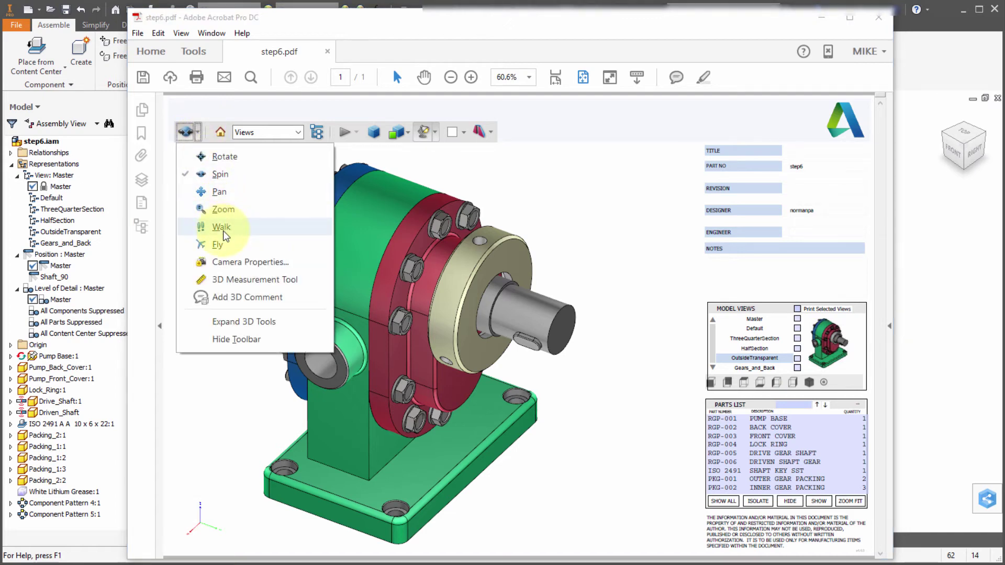
{"action": "left_click", "coordinate": [244, 280]}
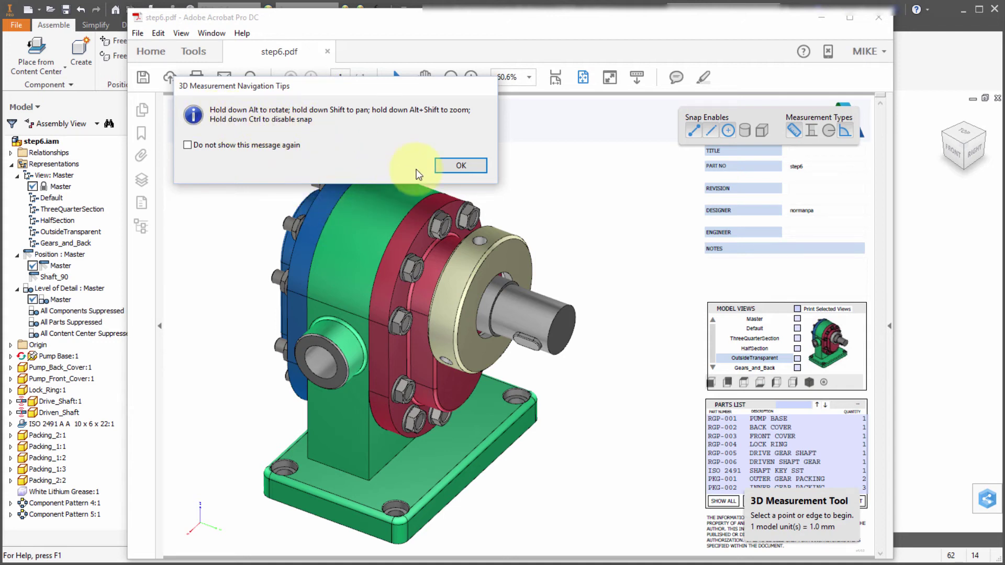
{"action": "left_click", "coordinate": [461, 166]}
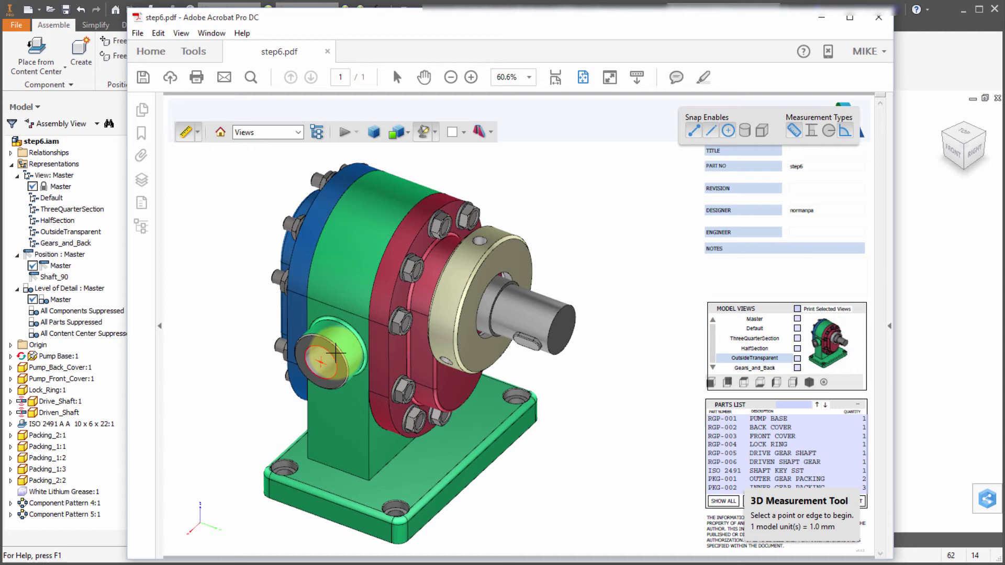
{"action": "left_click", "coordinate": [335, 354]}
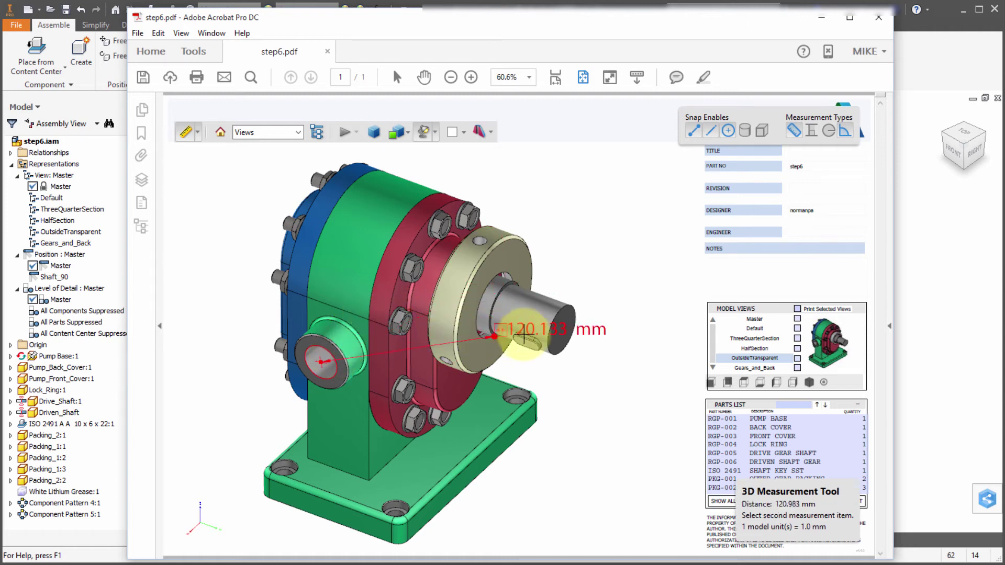
{"action": "left_click", "coordinate": [564, 311]}
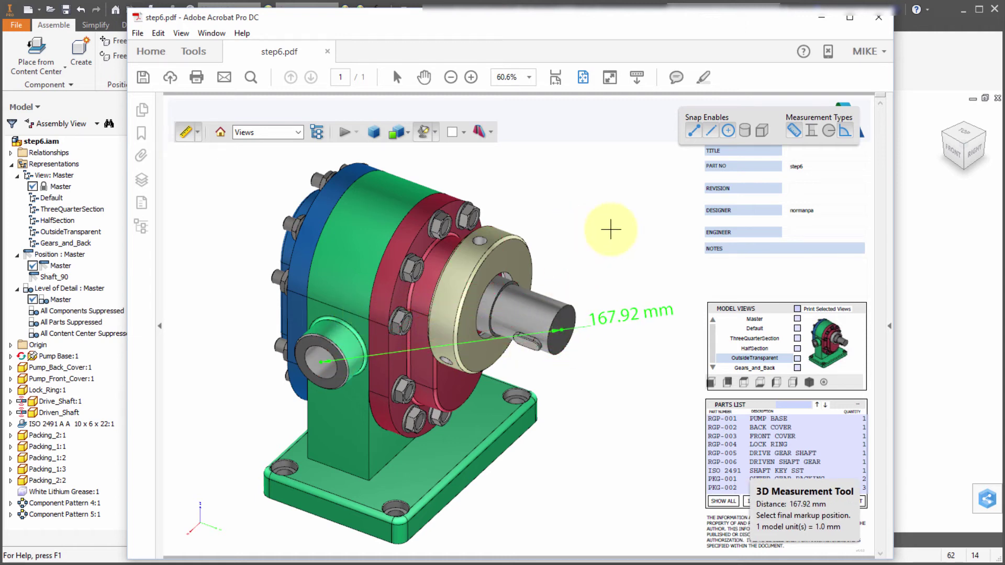
Preview the HalfSection view, then return the model to the Default view
{"action": "left_click", "coordinate": [200, 133]}
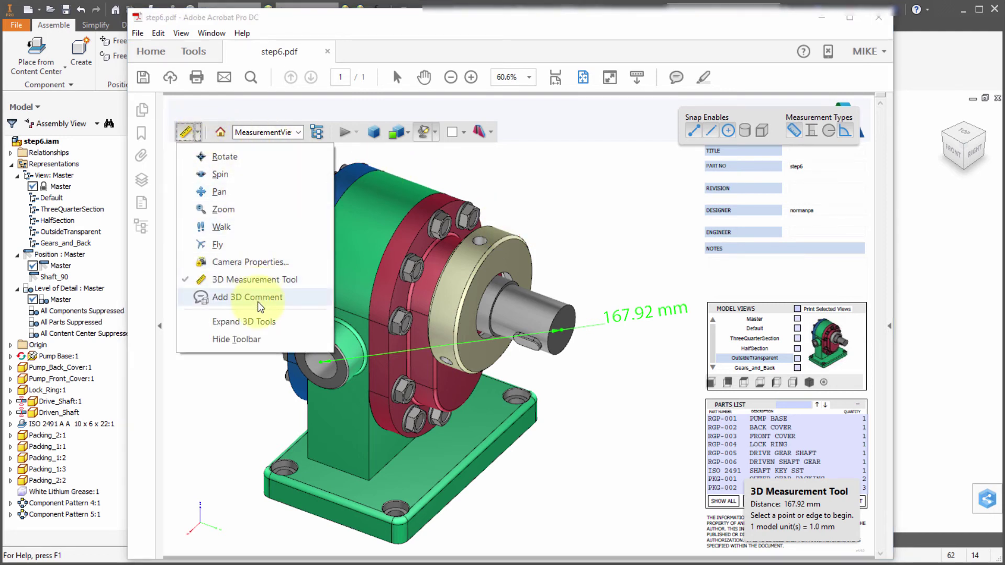
{"action": "left_click", "coordinate": [299, 133]}
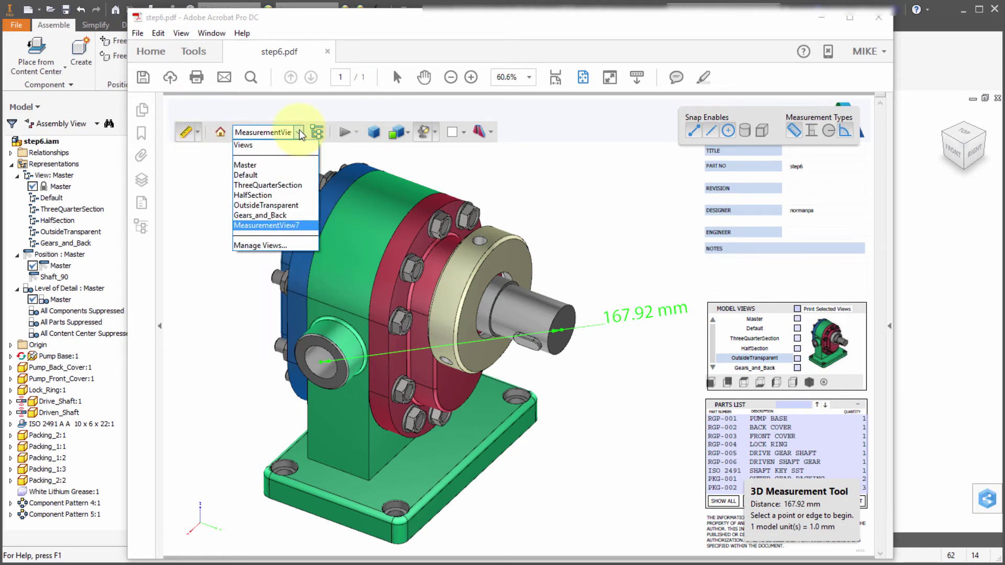
{"action": "left_click", "coordinate": [268, 195]}
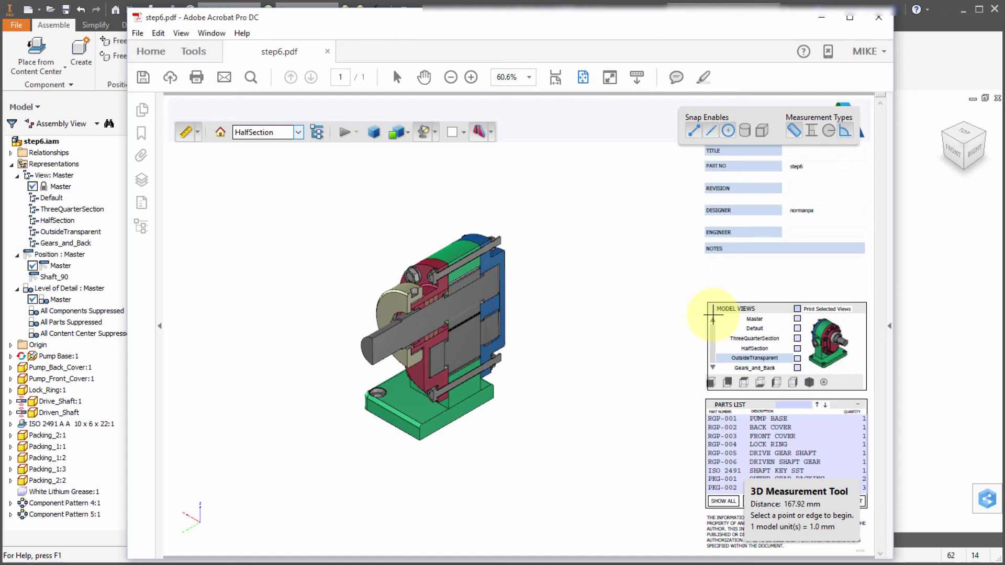
{"action": "left_click", "coordinate": [298, 133]}
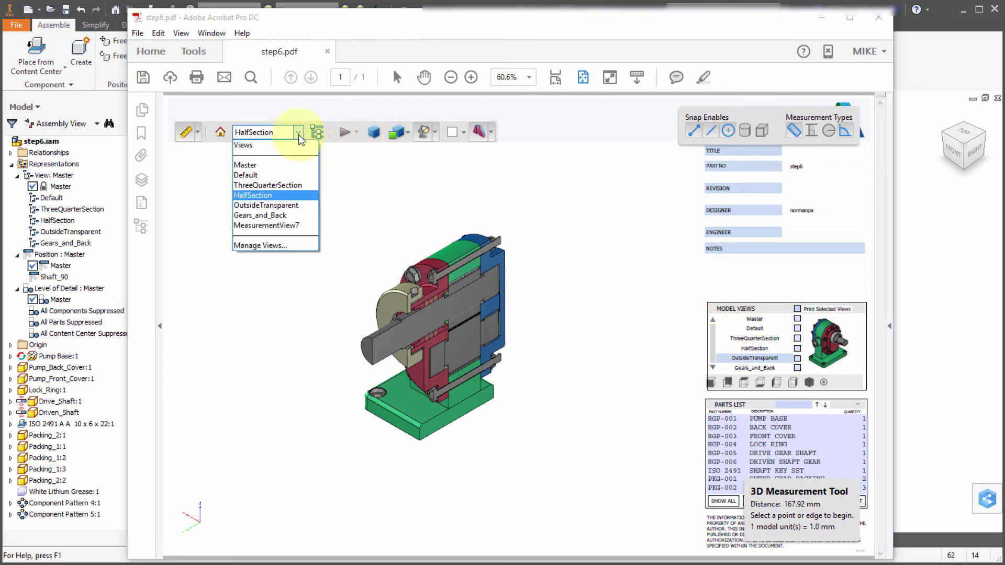
{"action": "left_click", "coordinate": [271, 181]}
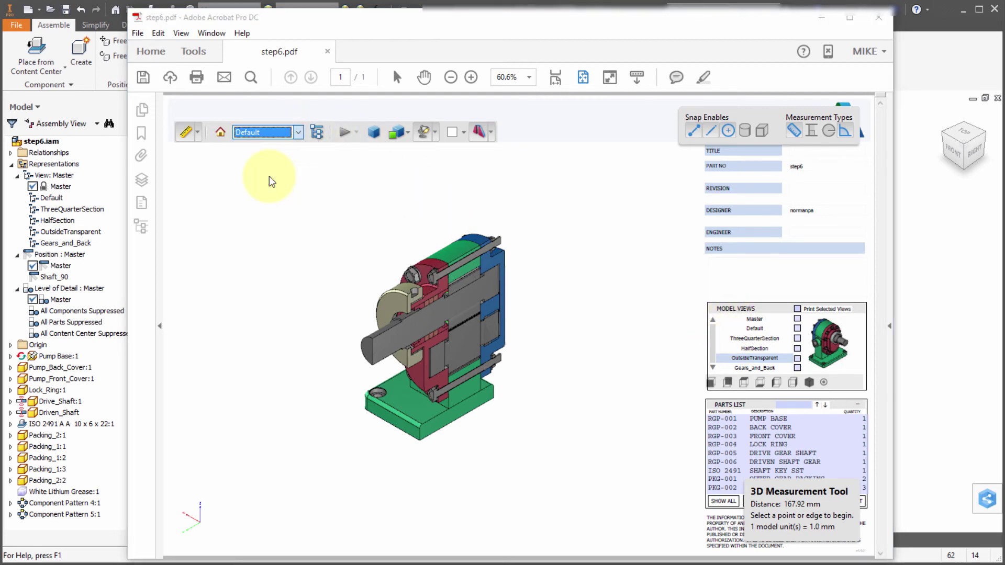
In the model tree, set the Lock Ring part's render mode to Shaded Illustration
{"action": "left_click", "coordinate": [318, 132]}
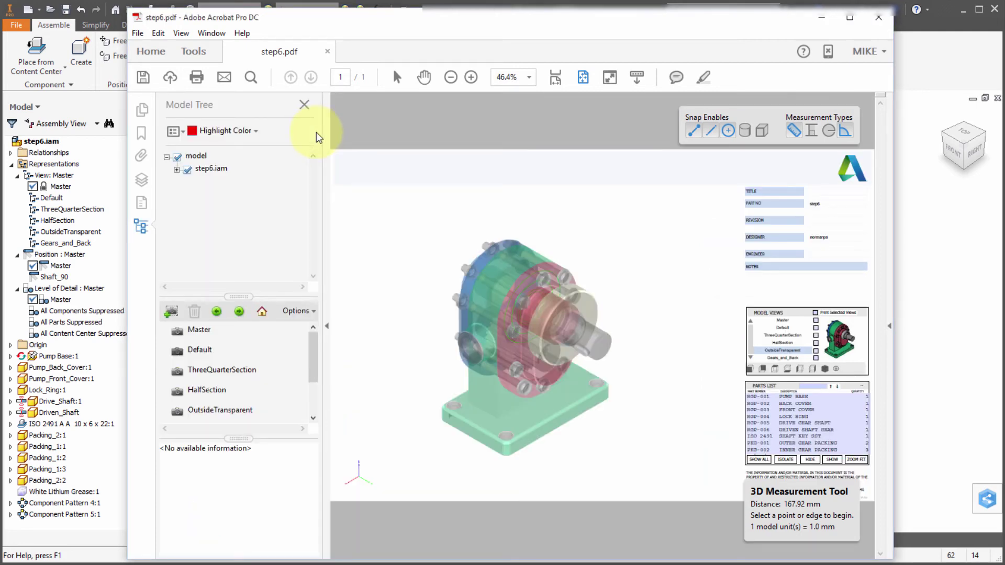
{"action": "left_click", "coordinate": [176, 170]}
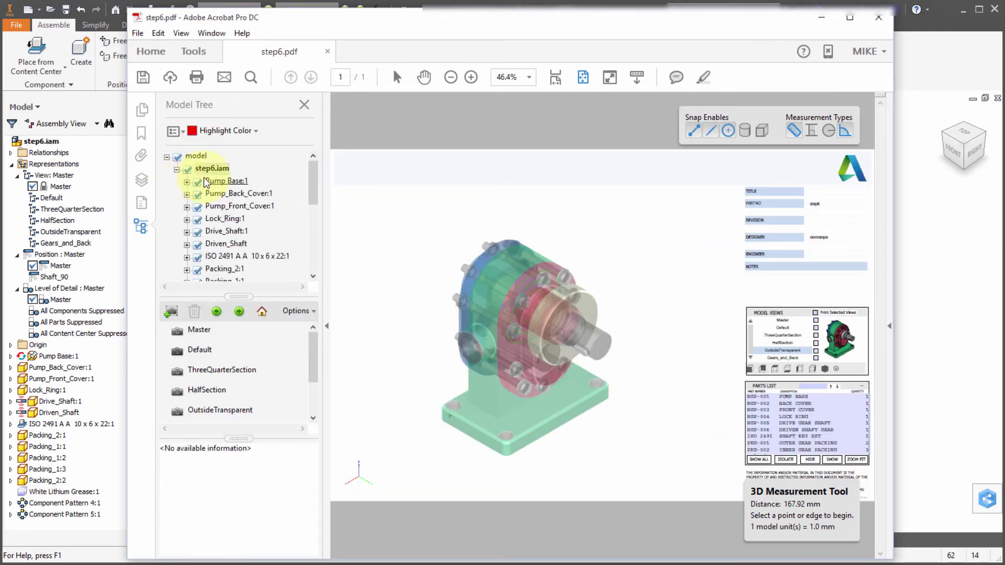
{"action": "left_click", "coordinate": [222, 231]}
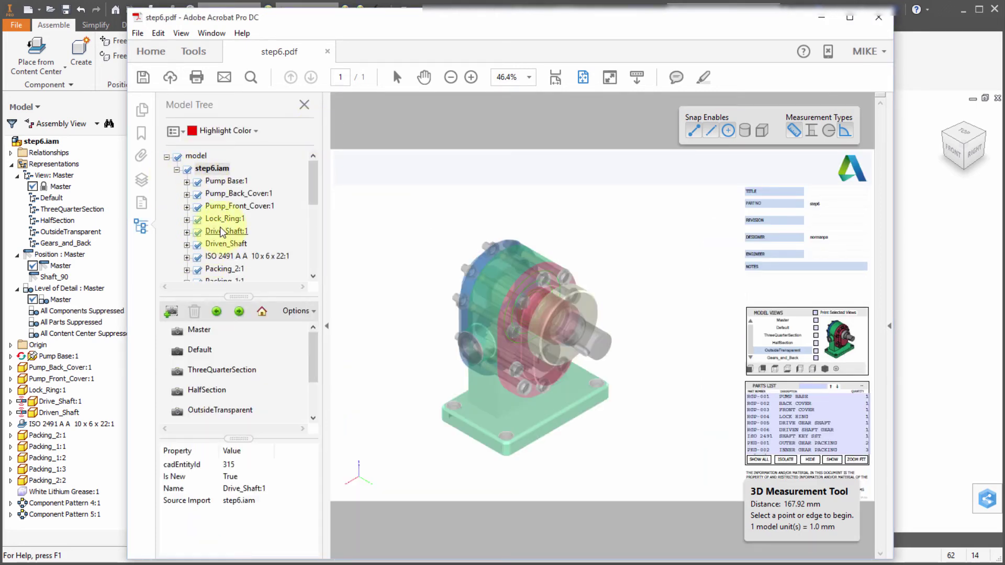
{"action": "left_click", "coordinate": [187, 232]}
{"action": "left_click", "coordinate": [187, 220]}
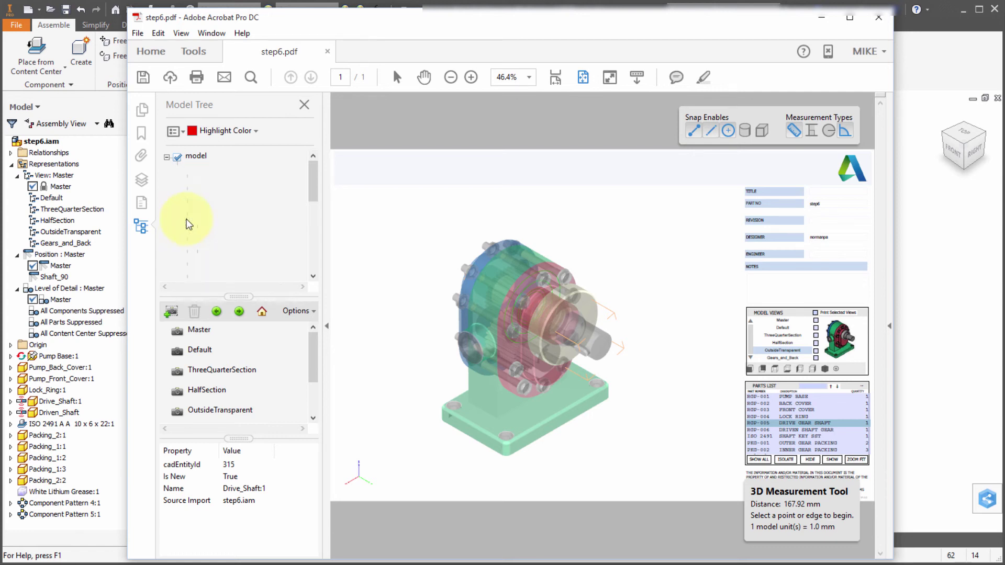
{"action": "left_click", "coordinate": [223, 232]}
{"action": "right_click", "coordinate": [222, 233]}
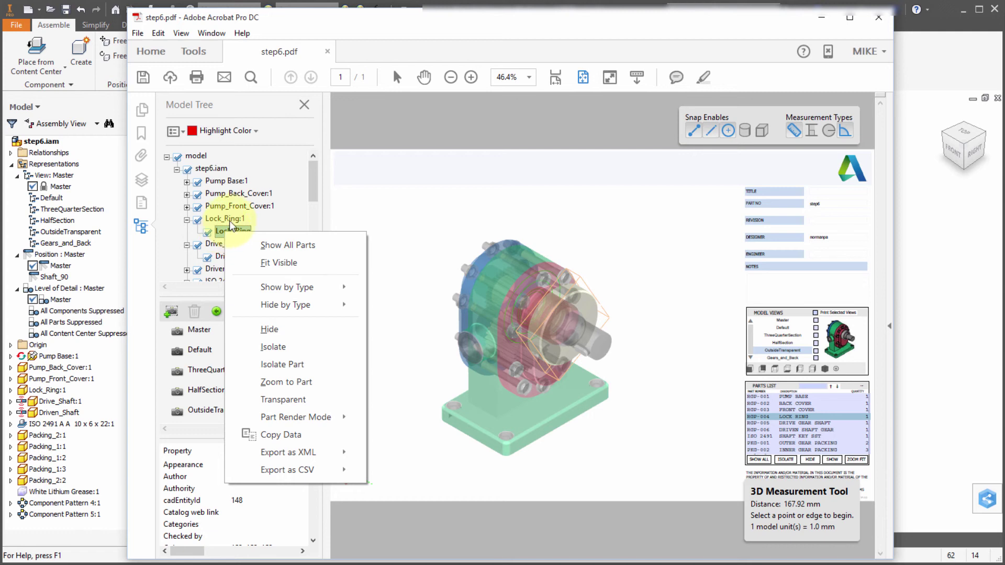
{"action": "mouse_move", "coordinate": [296, 417]}
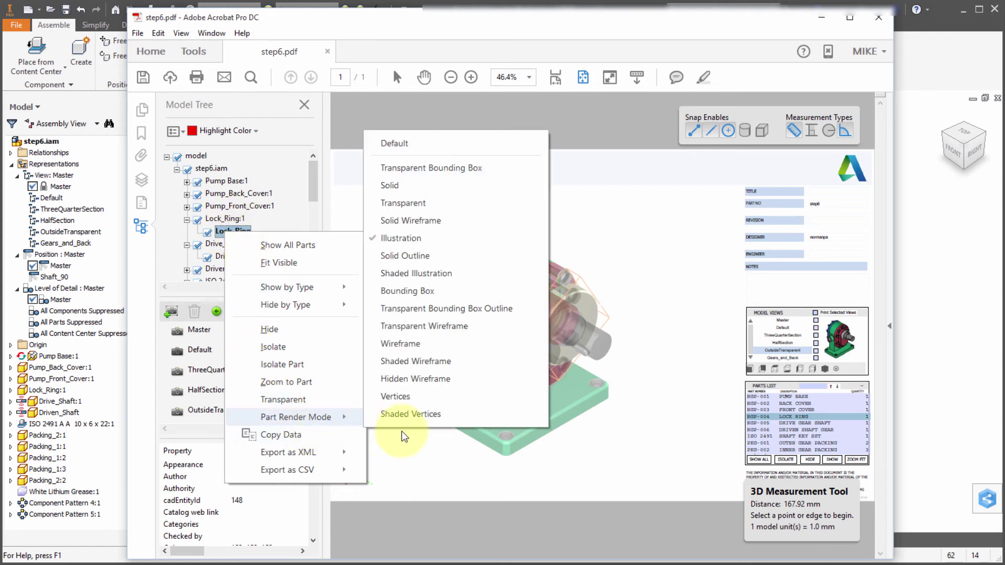
{"action": "left_click", "coordinate": [418, 273]}
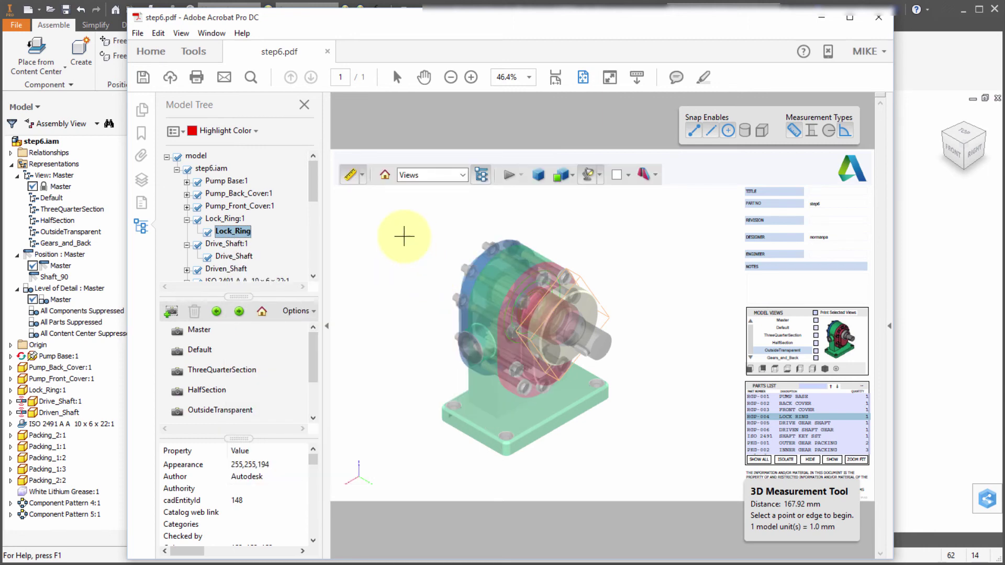
Change Pump Base:1's part render mode, then close the model tree
{"action": "right_click", "coordinate": [229, 183]}
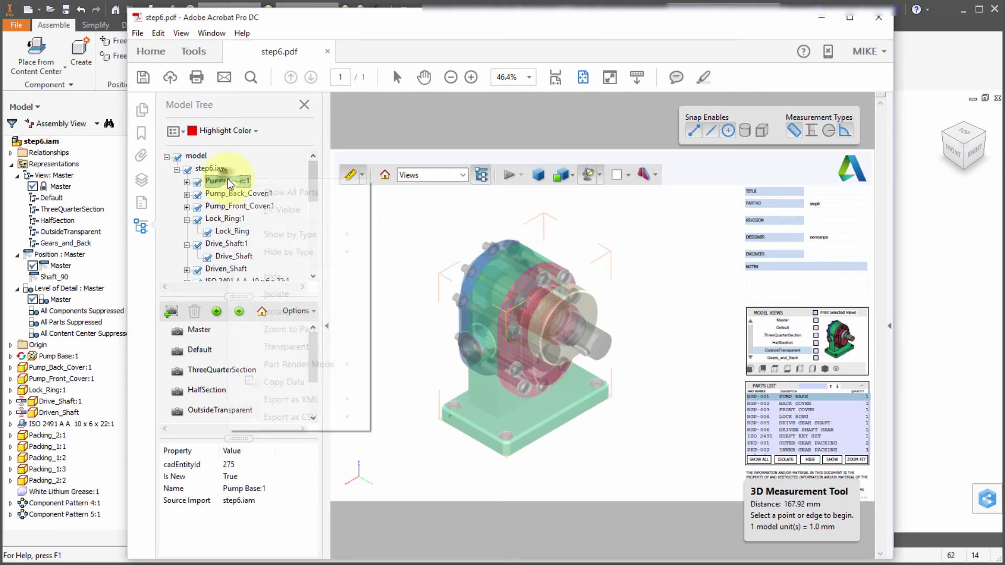
{"action": "mouse_move", "coordinate": [297, 364]}
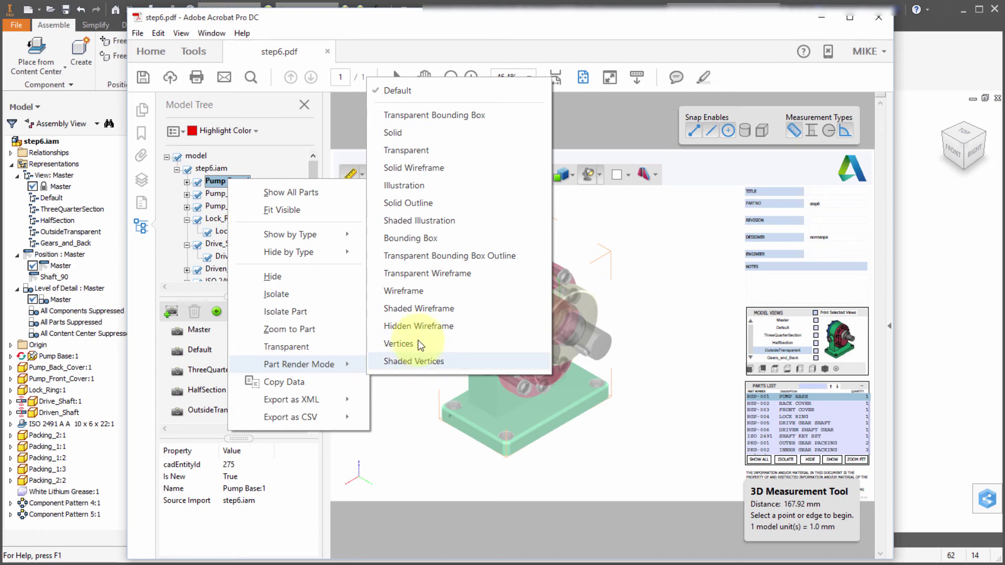
{"action": "left_click", "coordinate": [416, 203]}
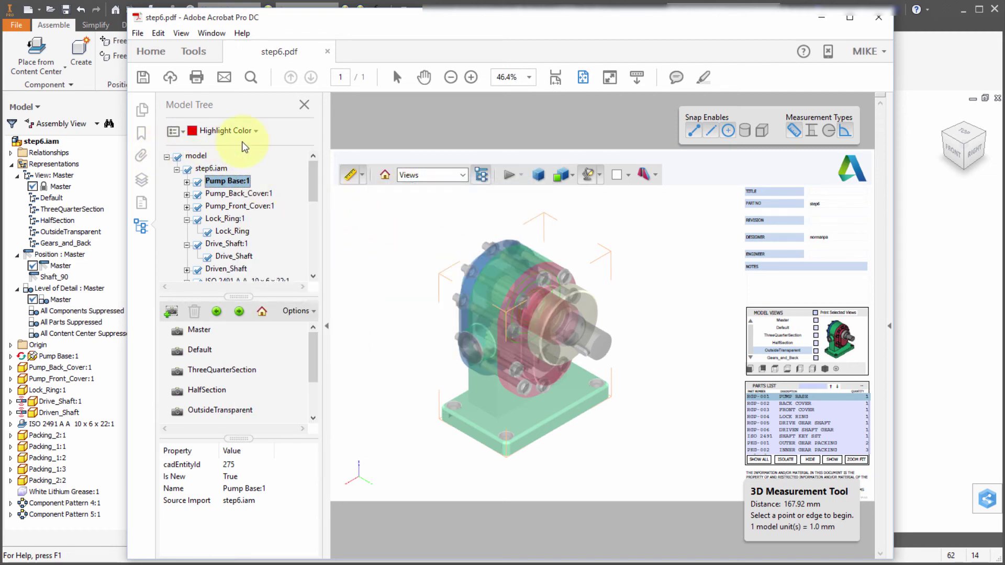
{"action": "left_click", "coordinate": [304, 104]}
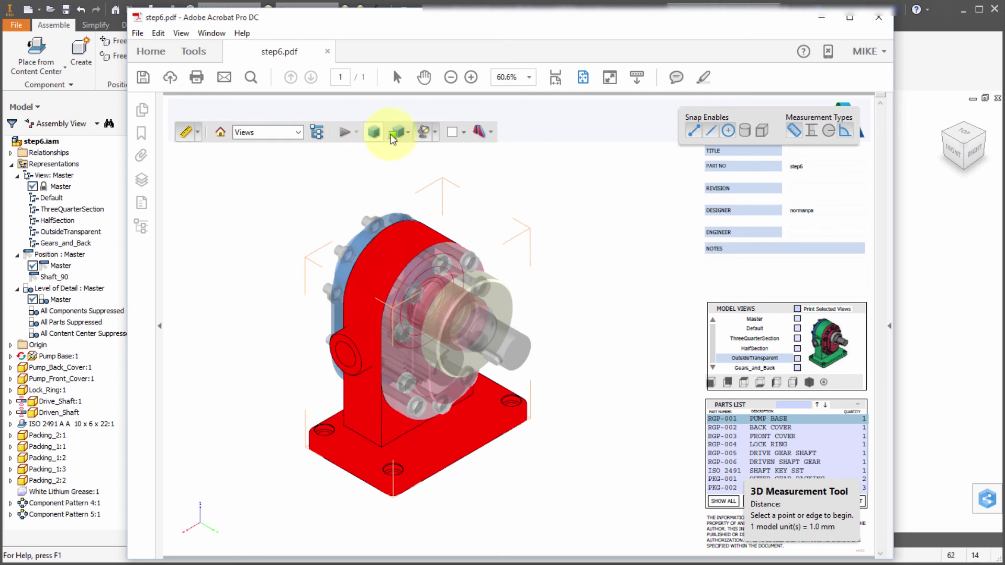
Set the lighting to Day Lights, then check background colour and cross-section options without changing them
{"action": "left_click", "coordinate": [408, 134]}
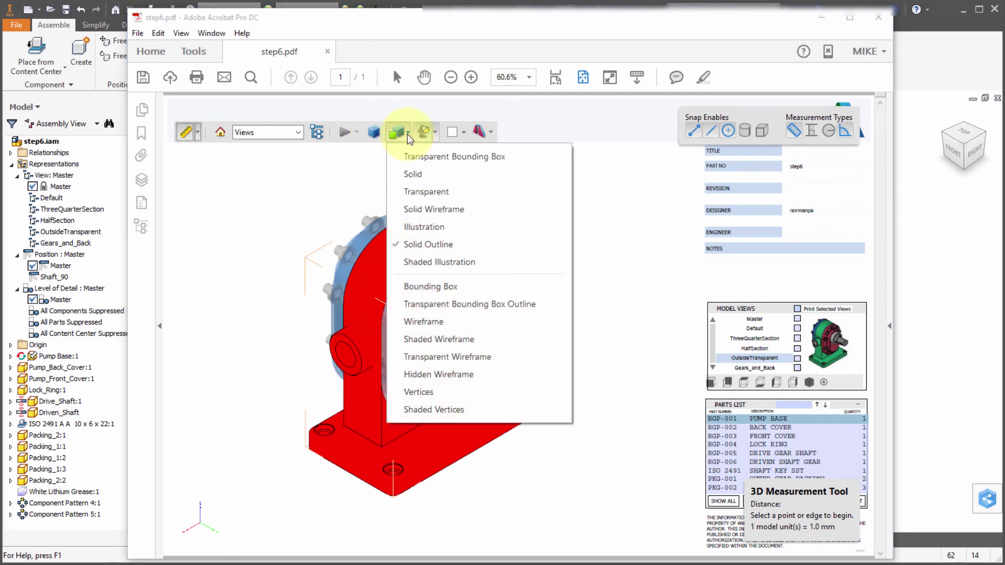
{"action": "left_click", "coordinate": [439, 135]}
{"action": "left_click", "coordinate": [450, 217]}
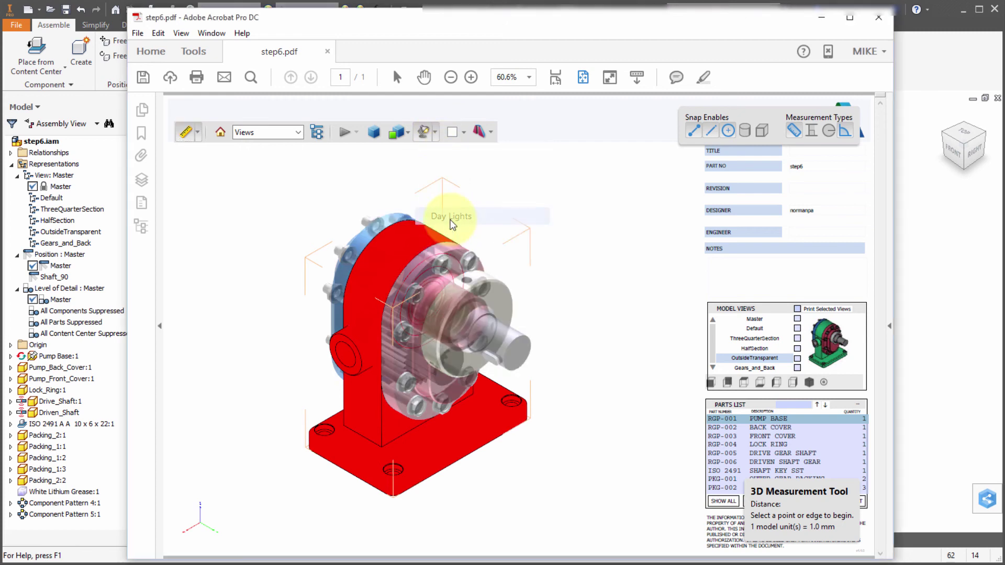
{"action": "left_click", "coordinate": [463, 133]}
{"action": "left_click", "coordinate": [492, 133]}
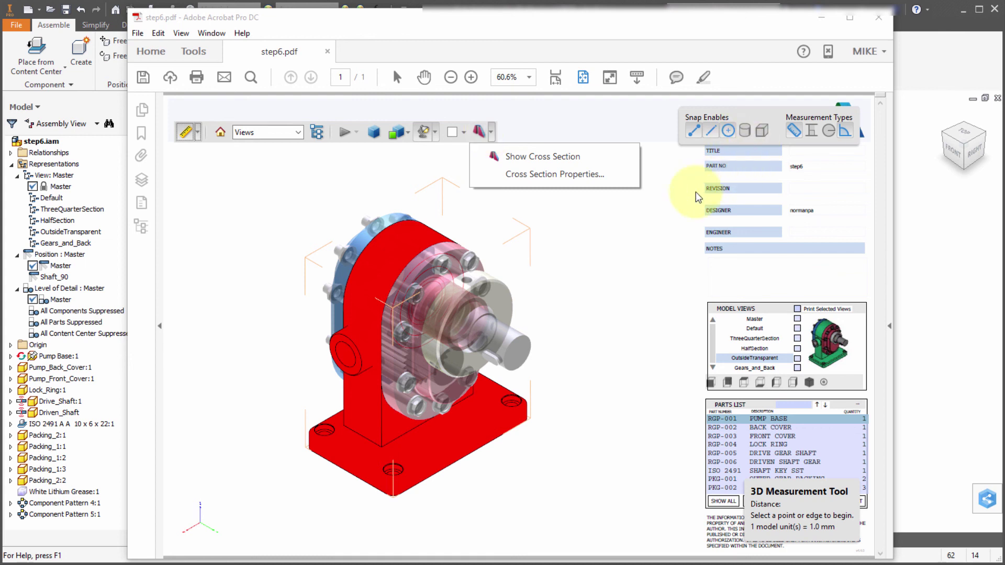
{"action": "left_click", "coordinate": [670, 206]}
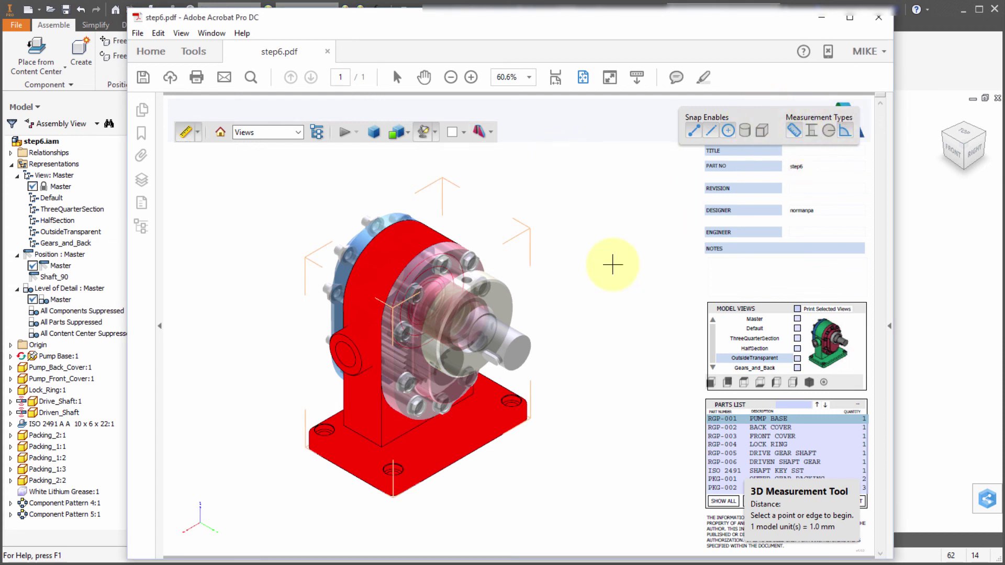